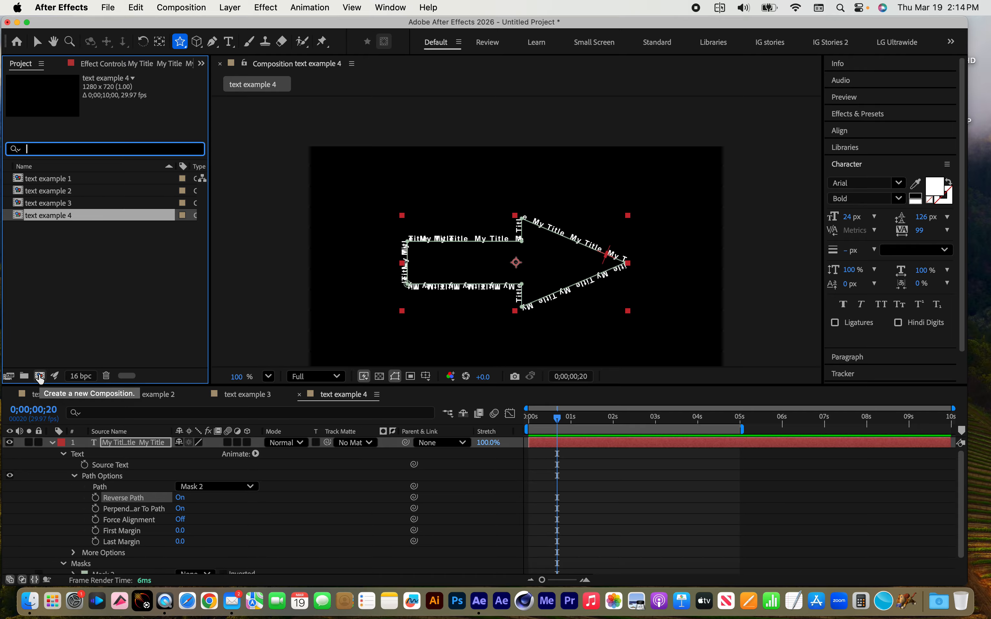
Create a new composition named "text example 5" with a duration of 30 seconds.
click(40, 377)
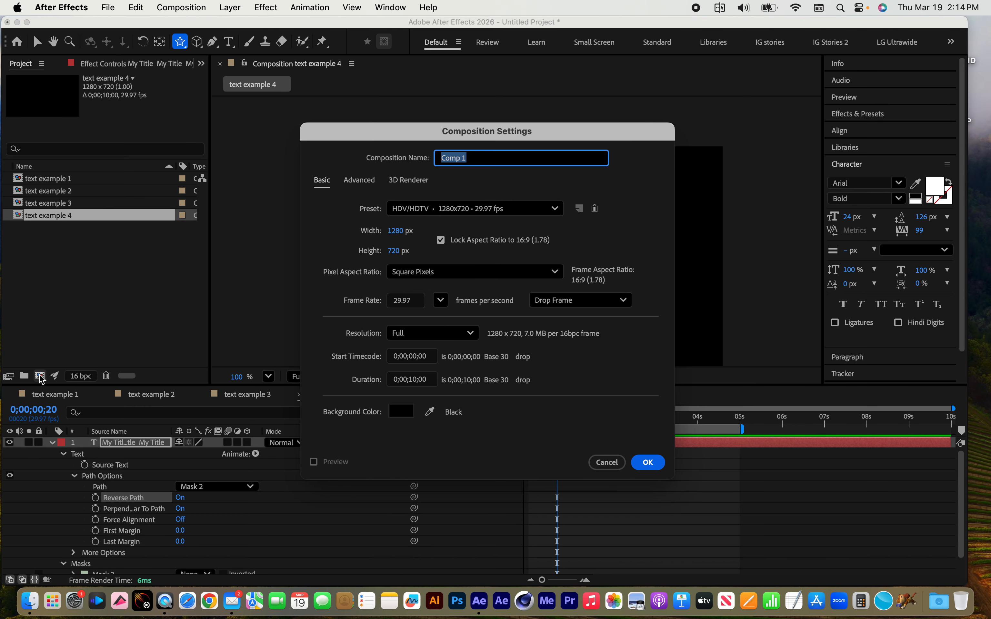
text(text example 5)
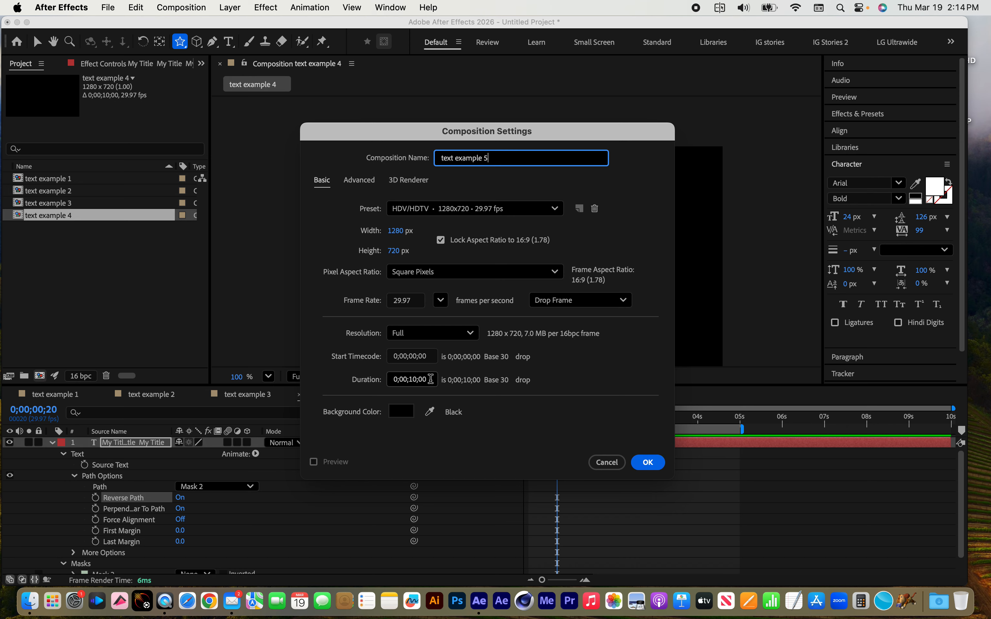
drag(428, 378, 368, 378)
text(3000)
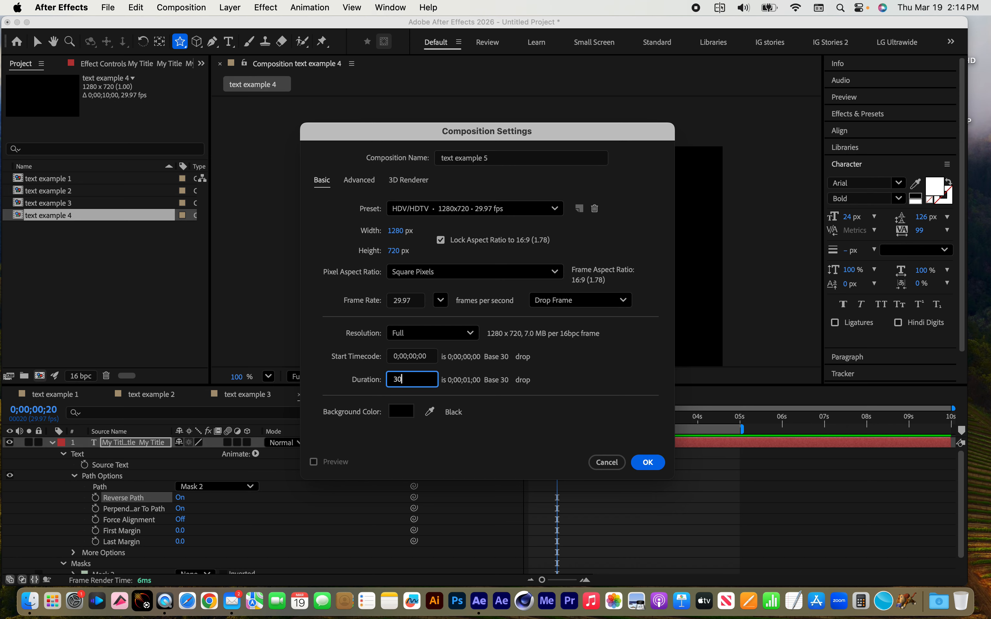
key(Return)
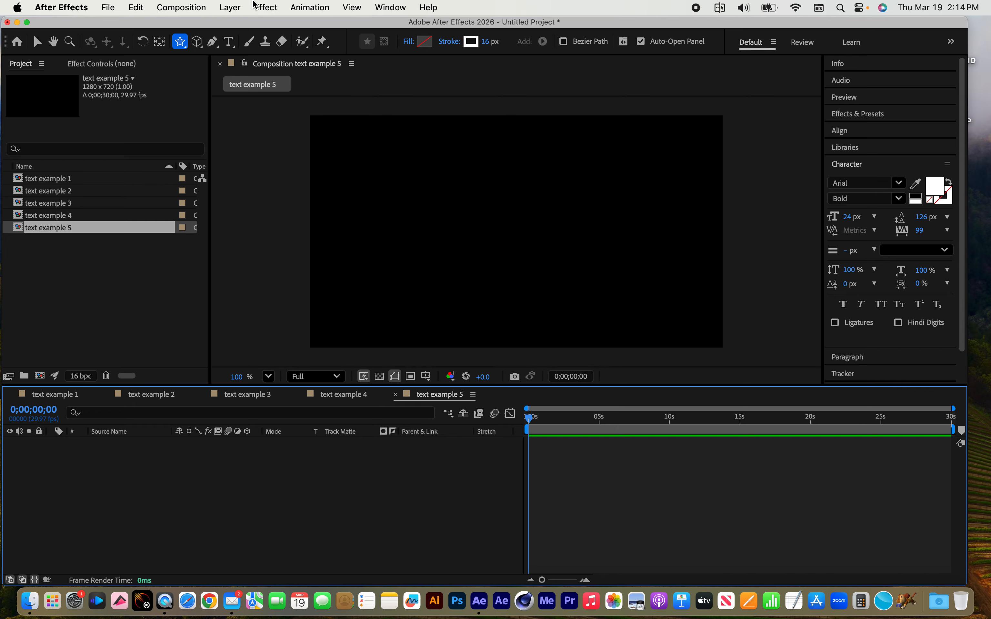
Add a text layer to the composition reading "Starring".
click(229, 8)
mouse_move(287, 26)
click(439, 27)
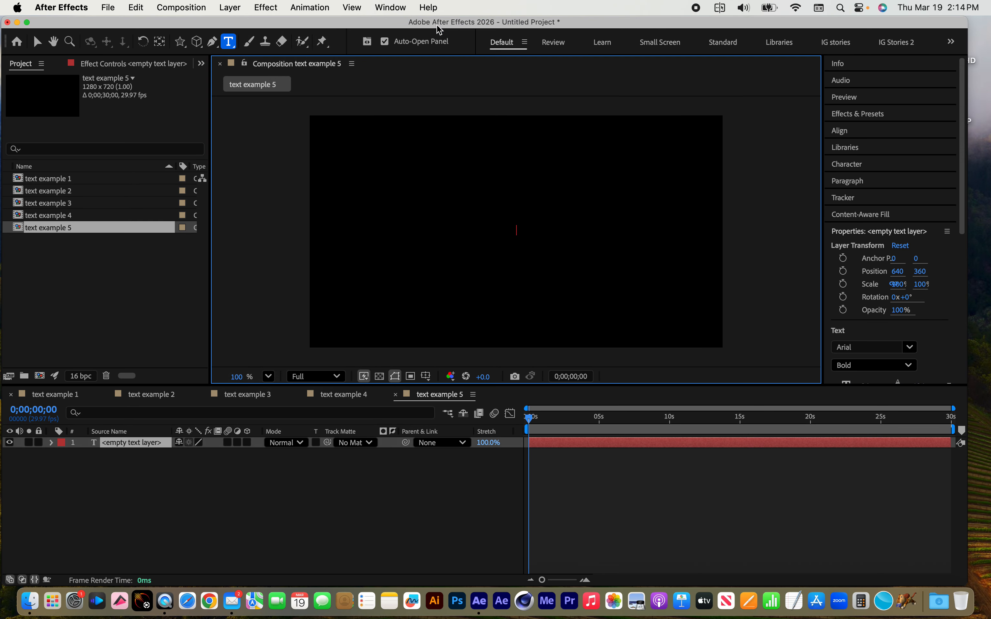
text(S)
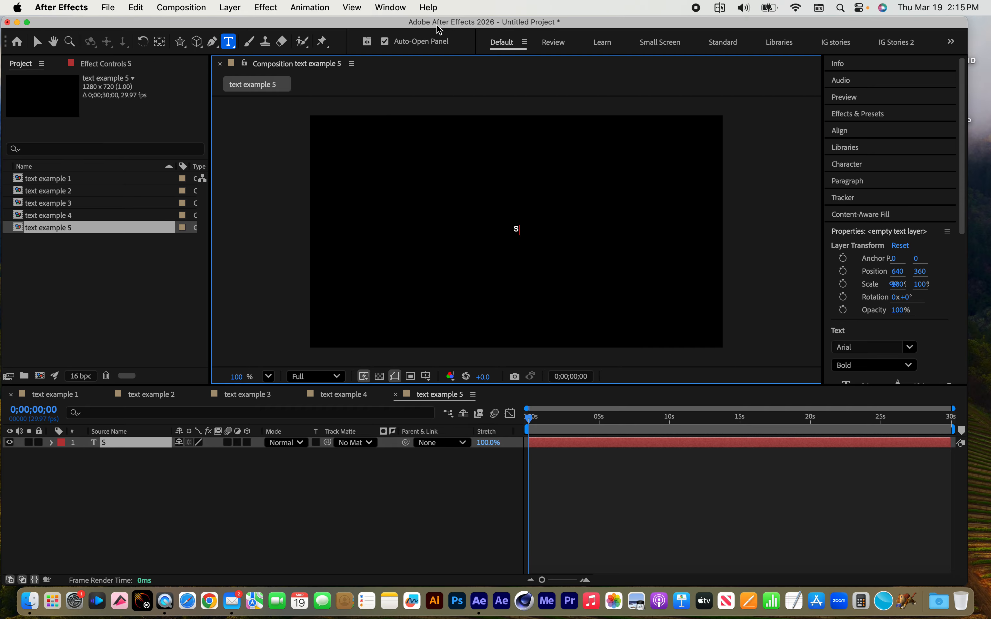
text(tarring)
click(157, 478)
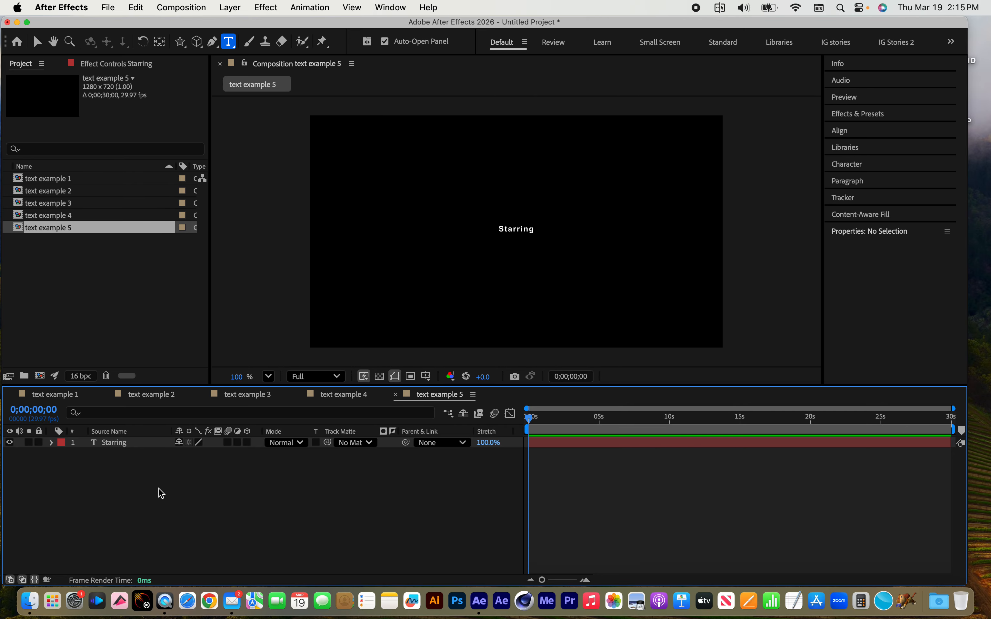
Enable Source Text keyframing on the Starring layer at 0 seconds.
click(112, 444)
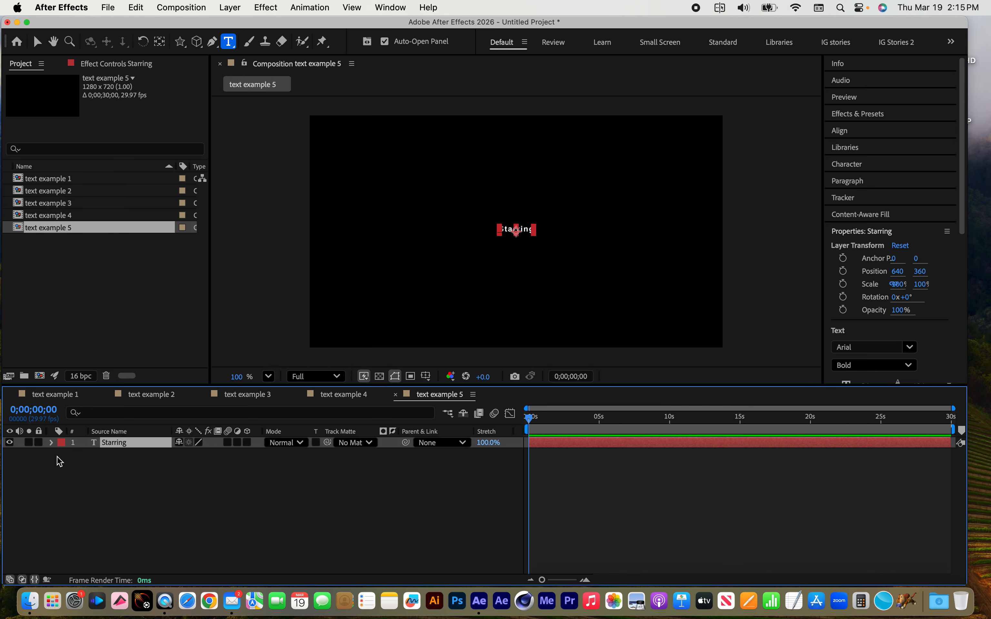
click(52, 443)
click(83, 458)
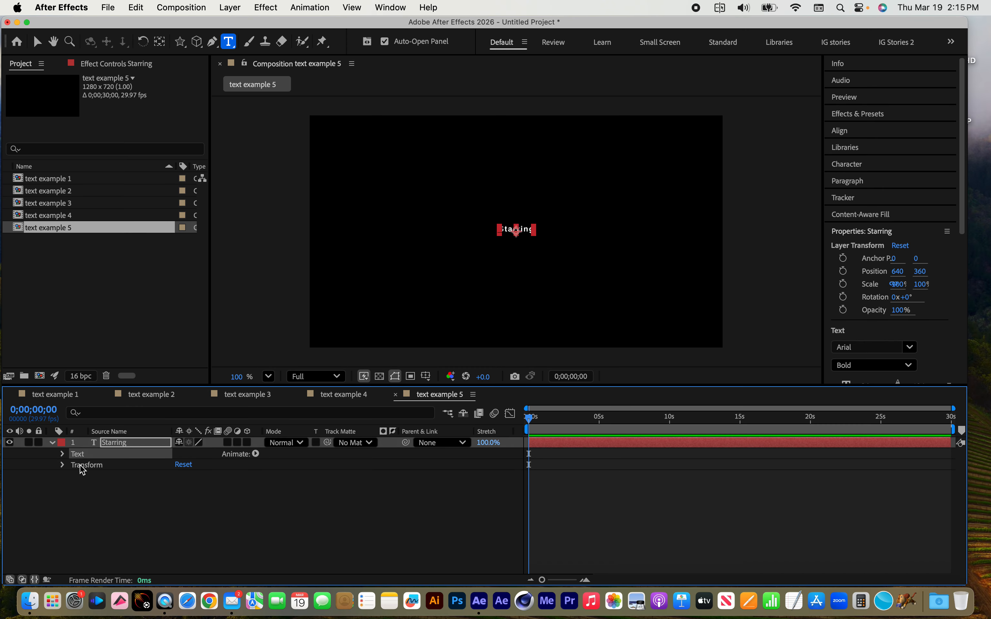
click(63, 455)
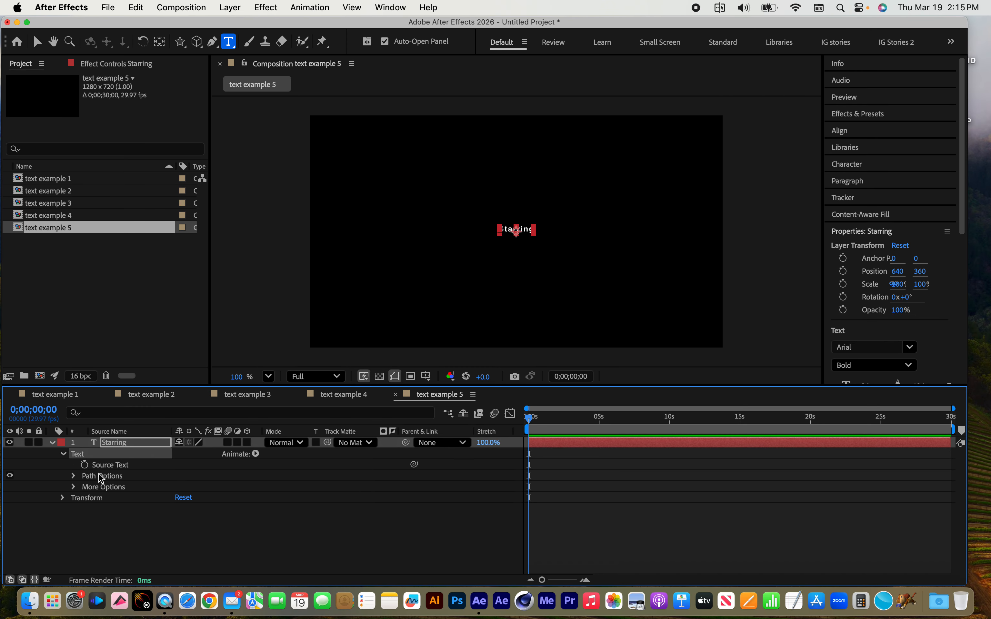
click(84, 465)
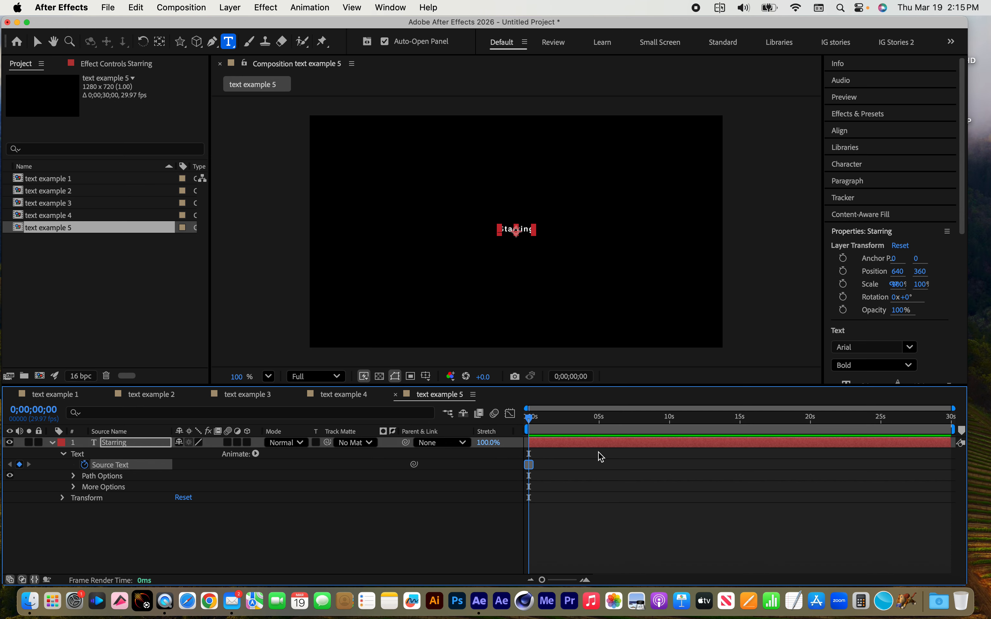
Change the Starring layer's text to "Bugs Bunny" at 3 seconds to add a Source Text keyframe.
drag(532, 420, 566, 424)
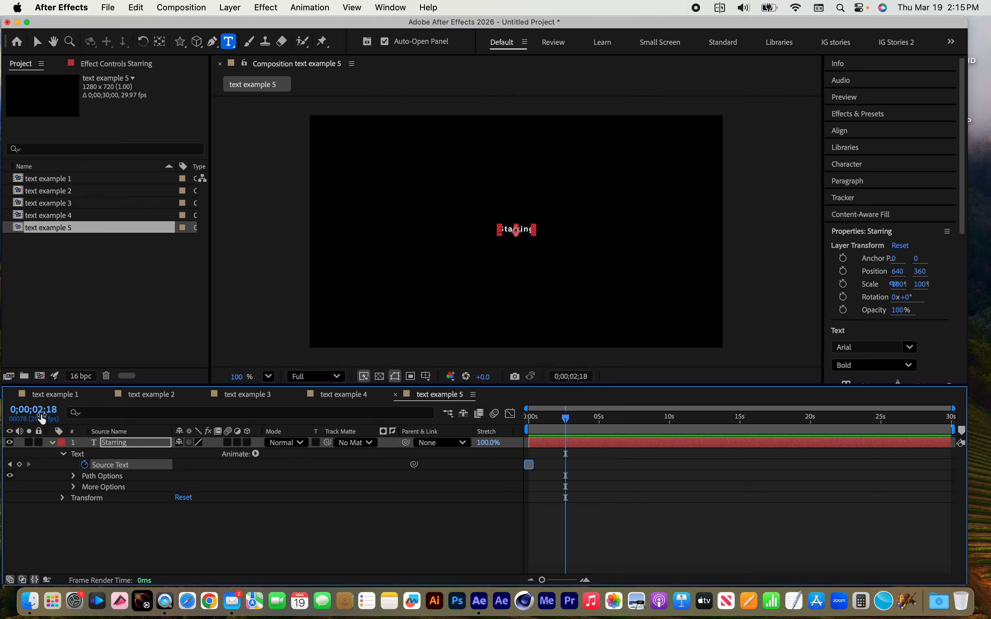
key(alt+shift+j)
text(300)
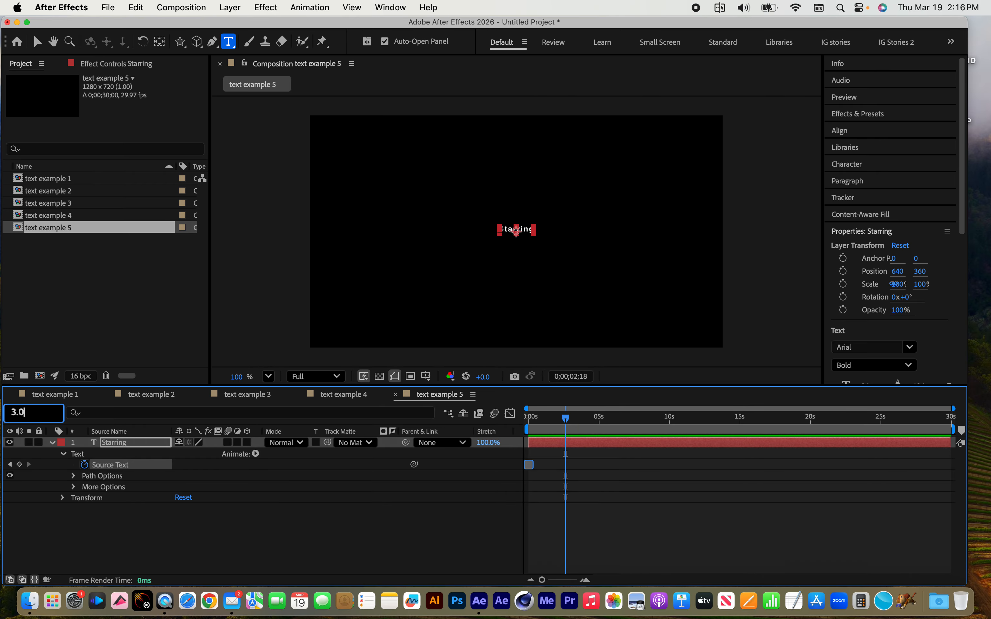
key(Return)
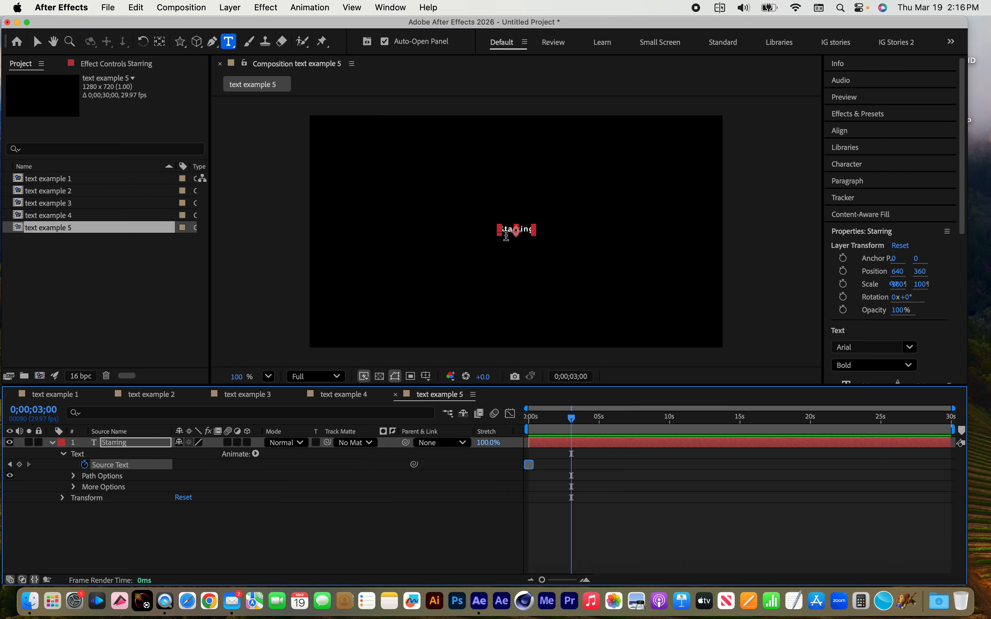
scroll(508, 235, up, 3)
scroll(506, 235, down, 2)
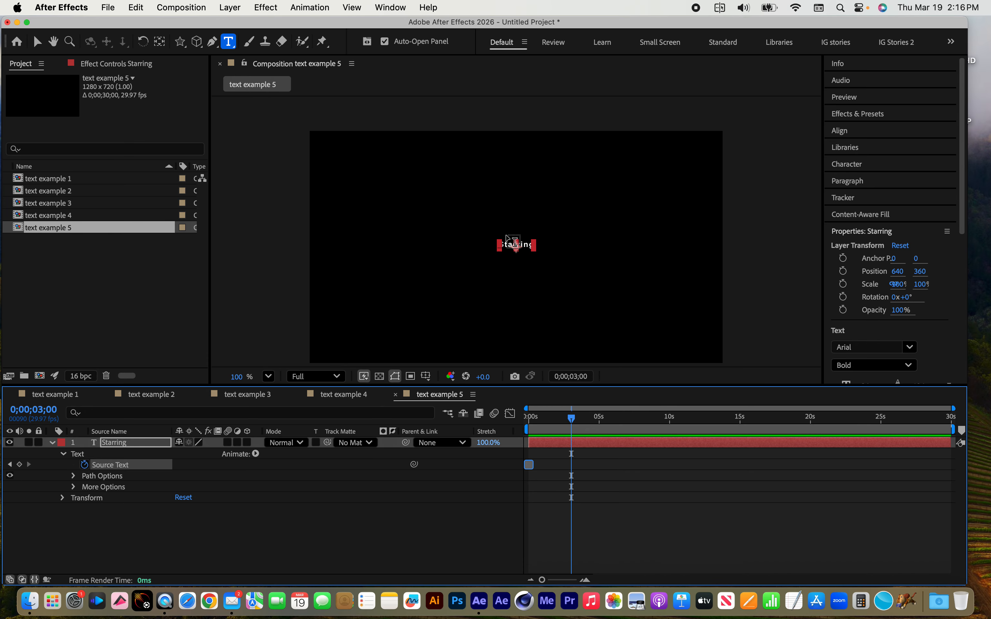
key(period)
key(period)
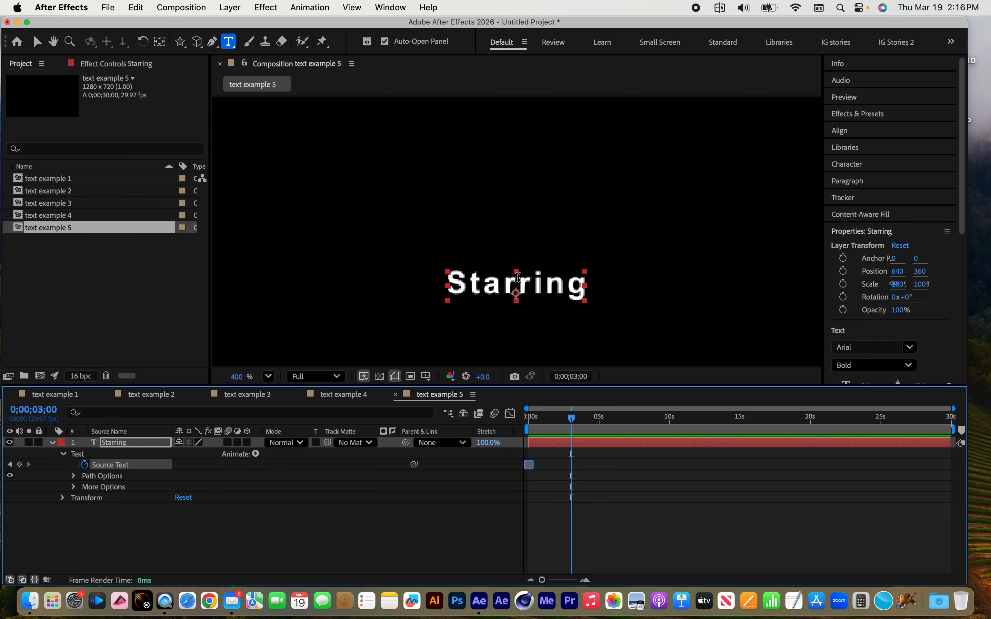
key(space)
drag(566, 321, 554, 239)
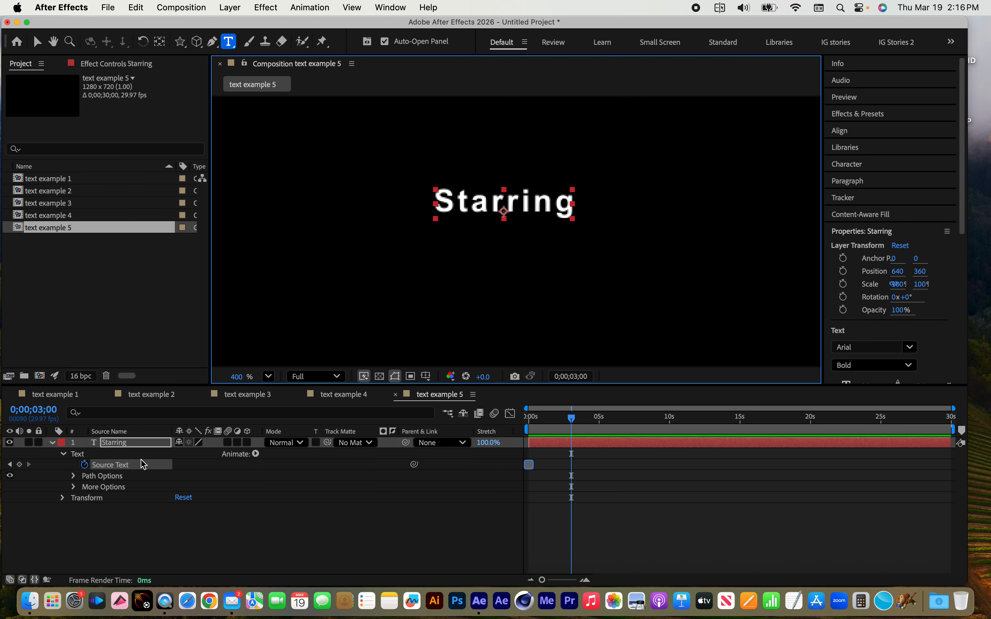
double_click(116, 443)
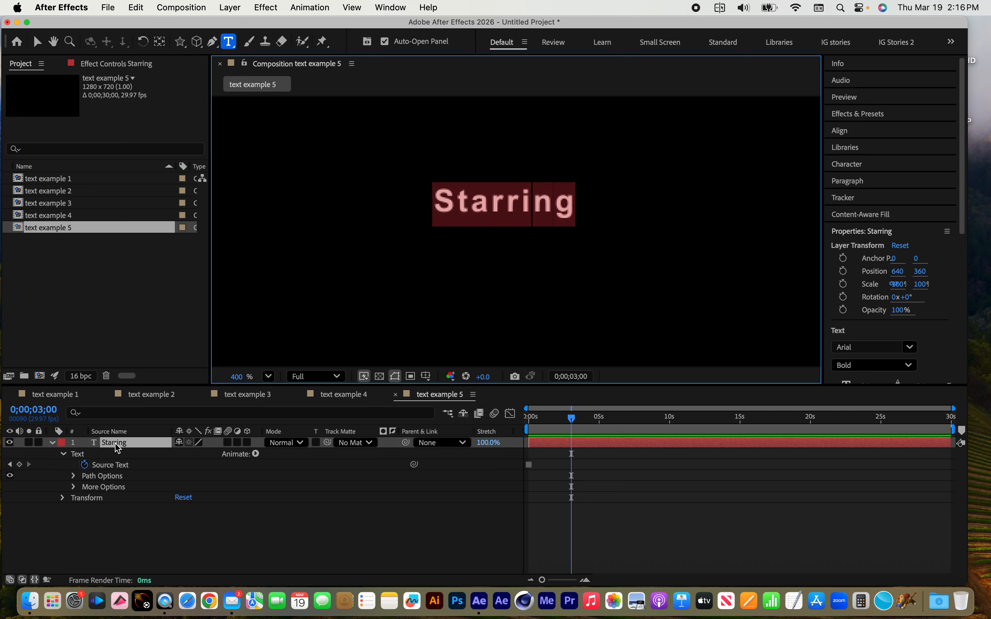
text(Bugs Bunny)
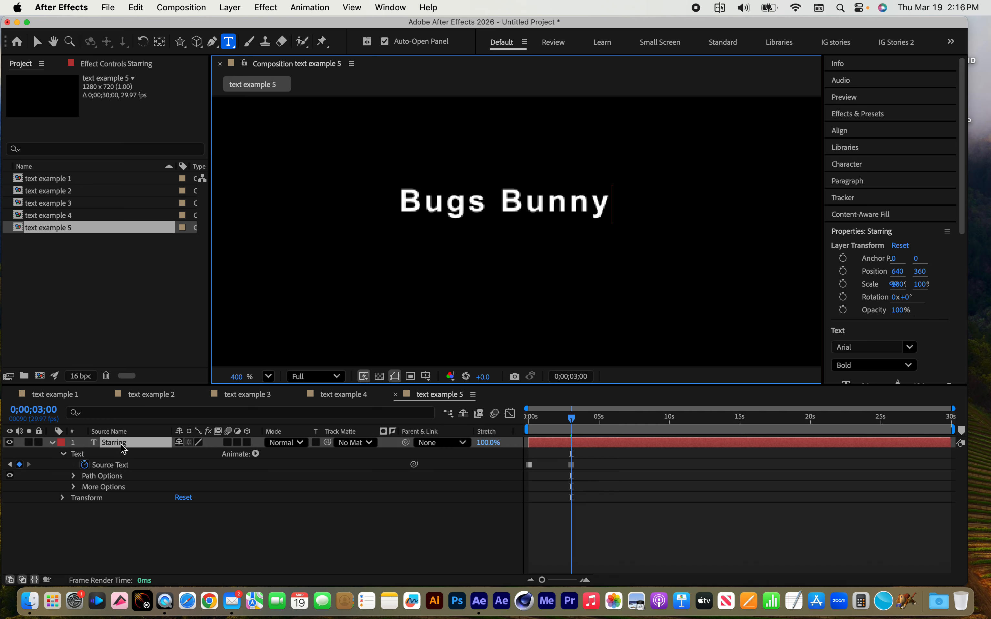
click(125, 530)
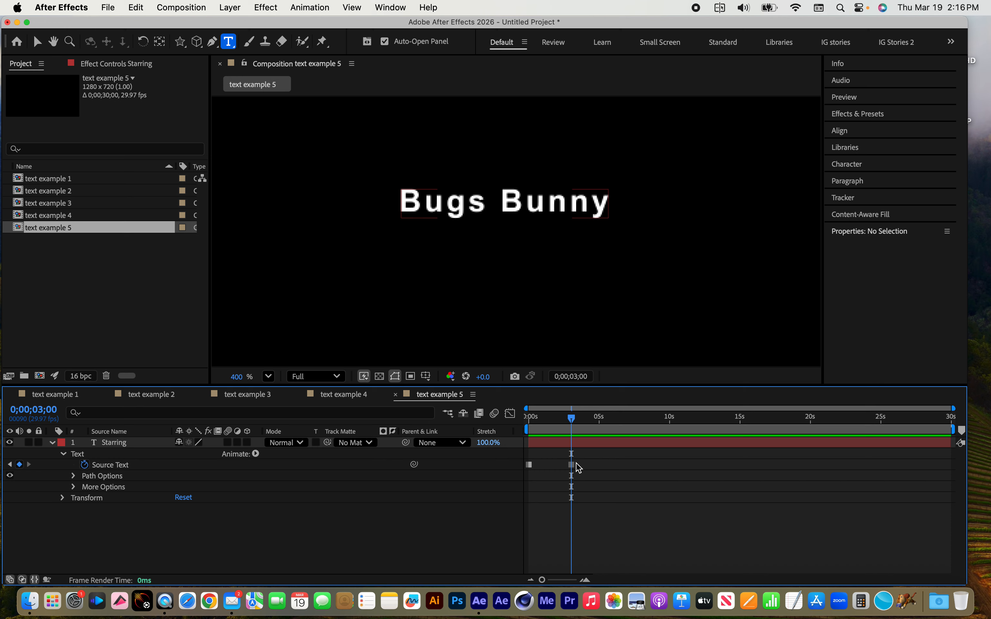
Add a Source Text keyframe at 6 seconds by changing the layer's text to "Daffy Duck".
click(57, 418)
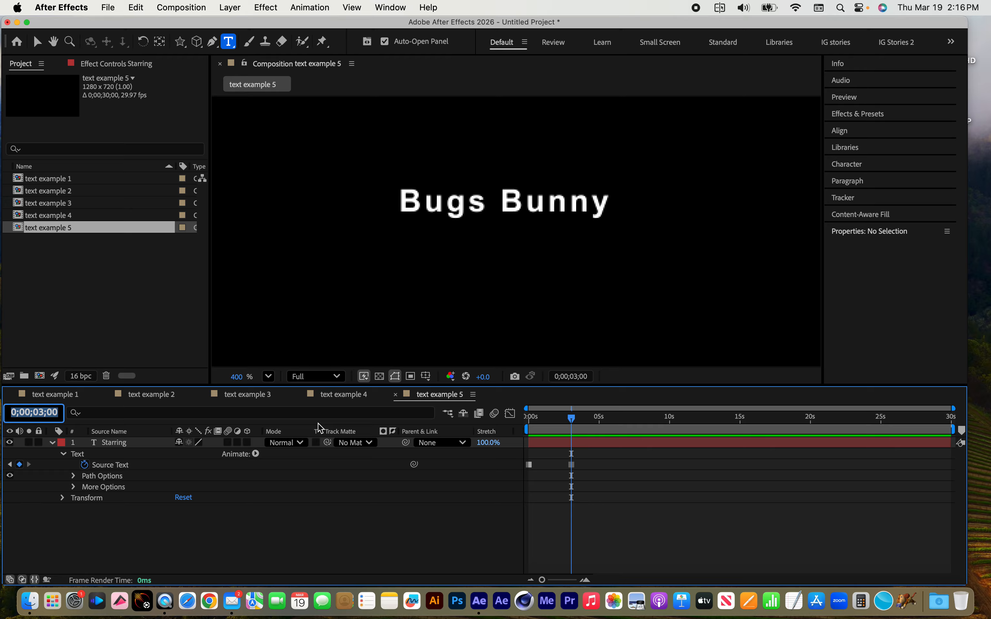
text(600)
key(Return)
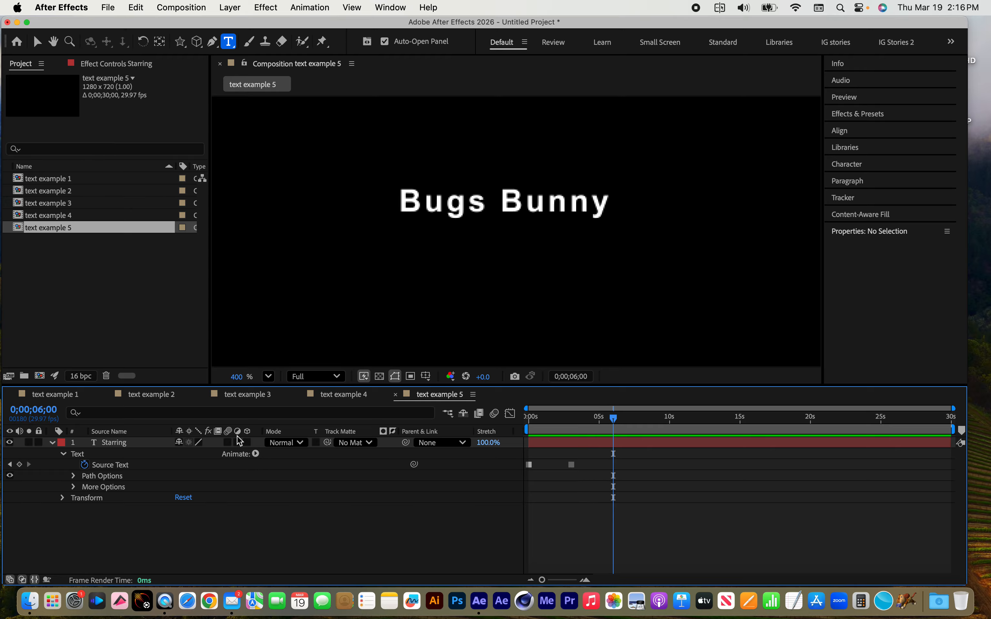
click(112, 443)
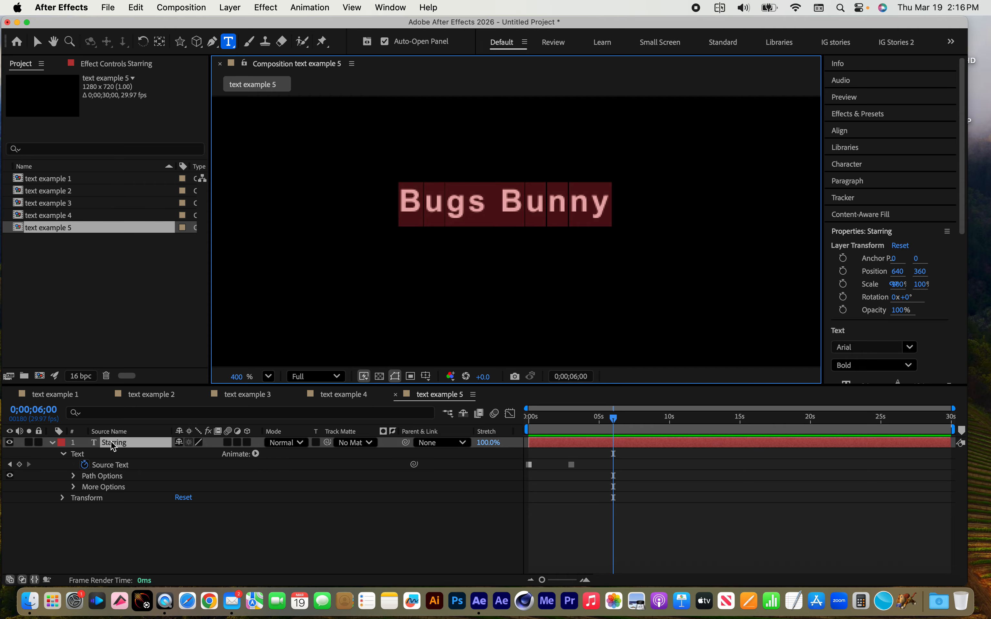
text(Da)
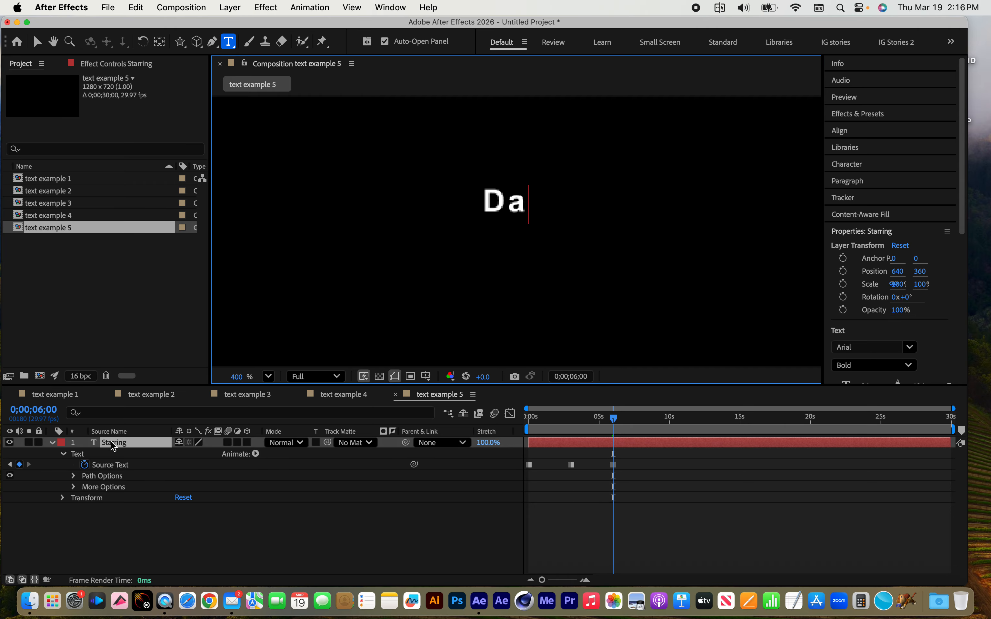
text(ffy Duck)
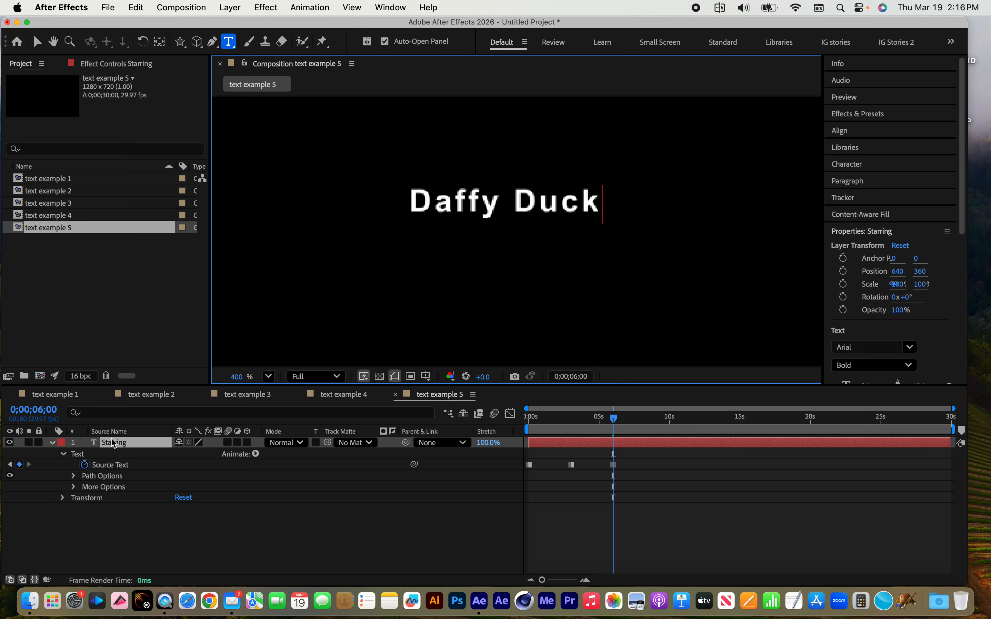
click(116, 443)
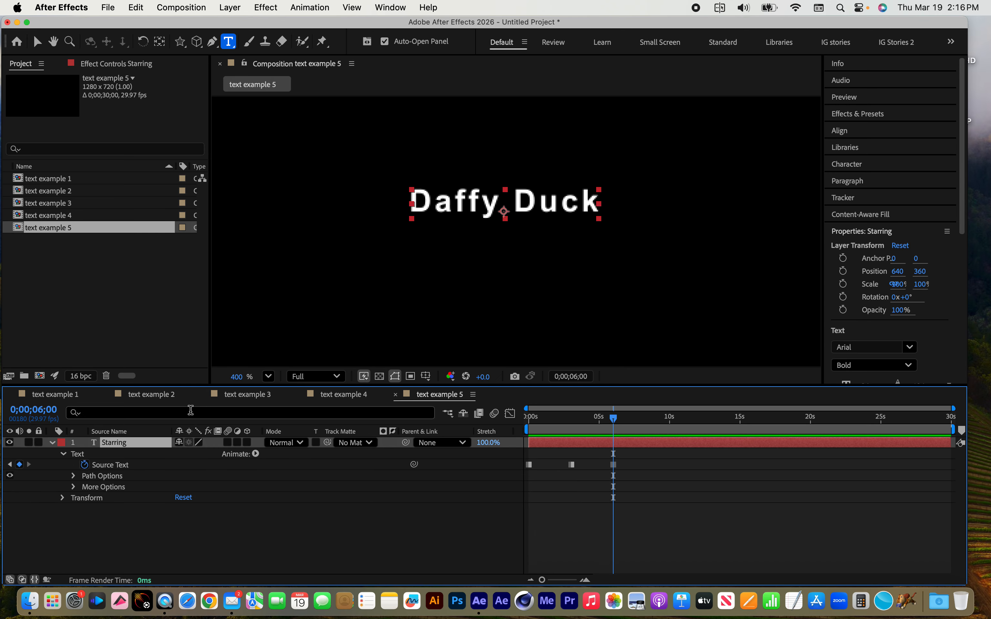
Replace the layer's text with "Elmer Fudd" at 9 seconds, keyframing the Source Text.
click(34, 410)
text(900)
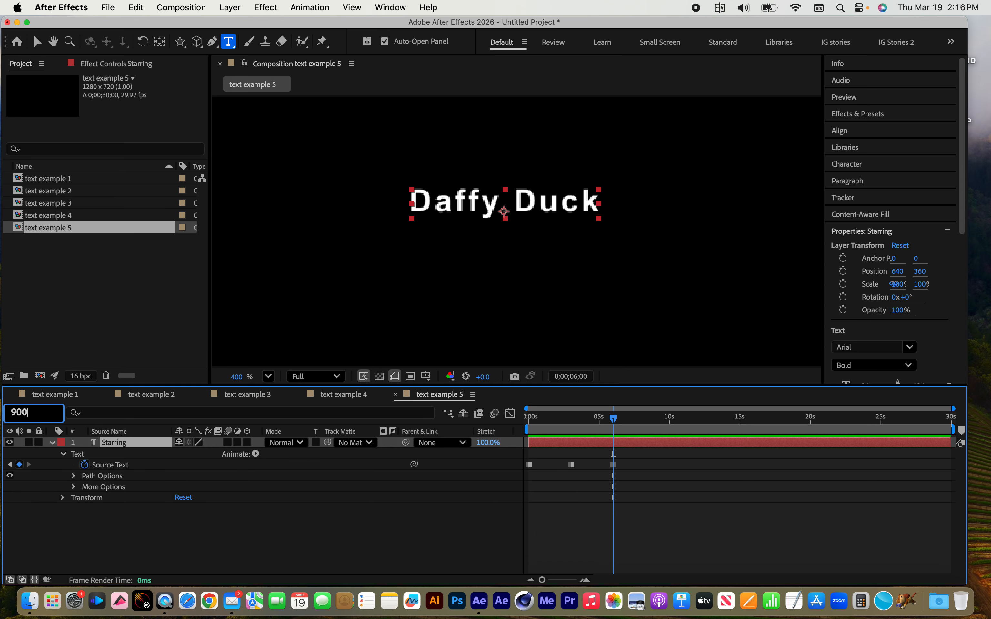
key(Return)
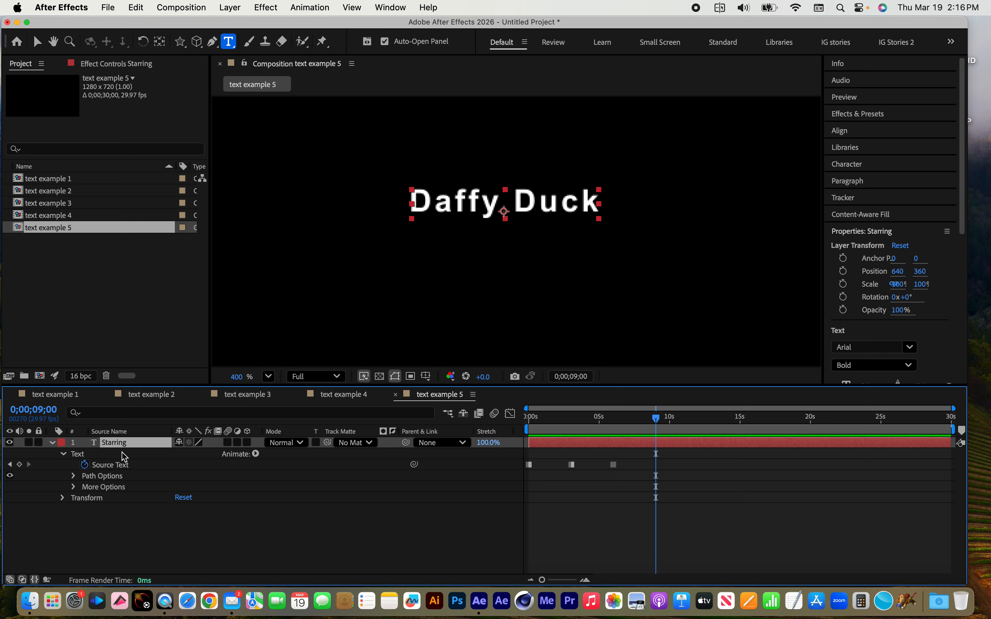
double_click(114, 443)
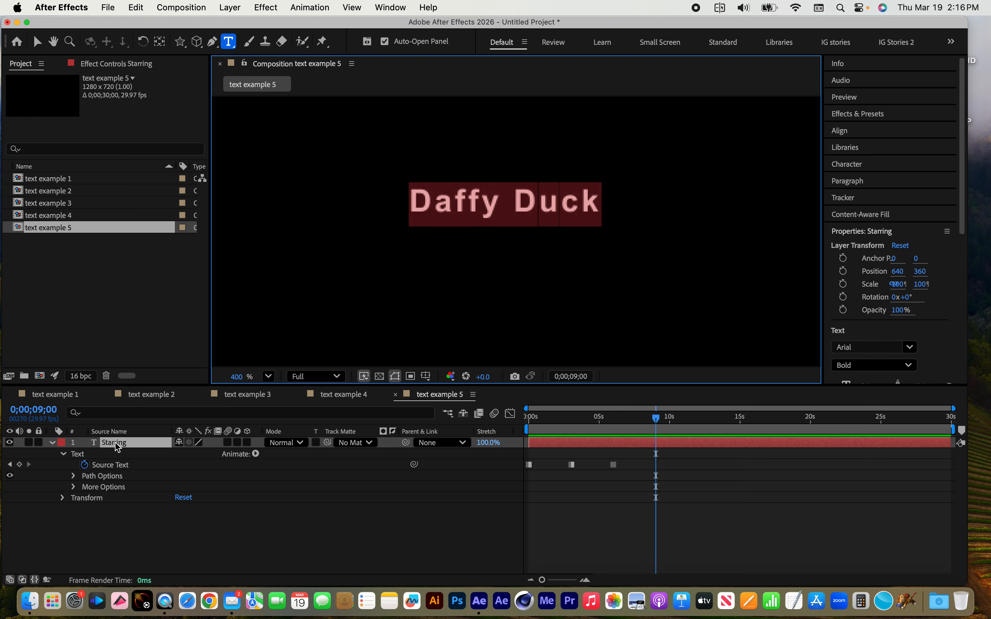
text(Elmer Fudd)
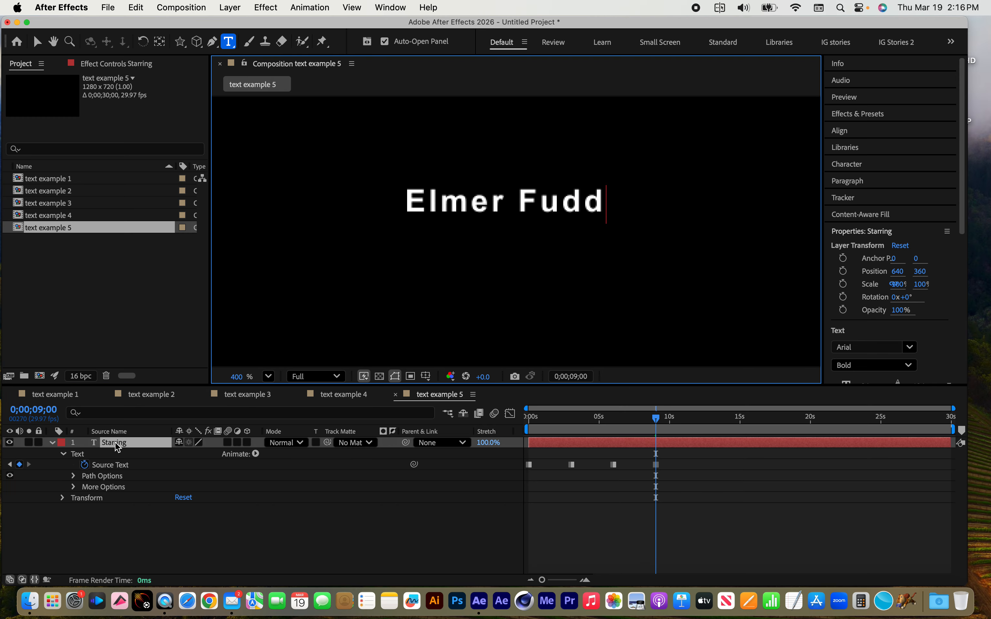
key(Escape)
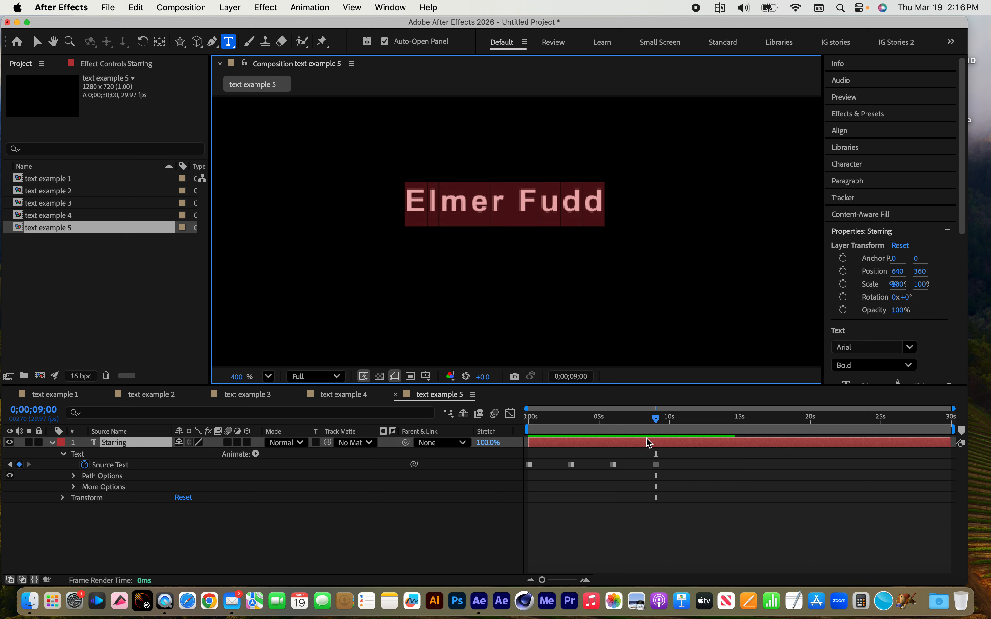
Change the Starring layer's text to "Yosemite Sam" at 12 seconds to add a Source Text keyframe.
drag(657, 423, 705, 417)
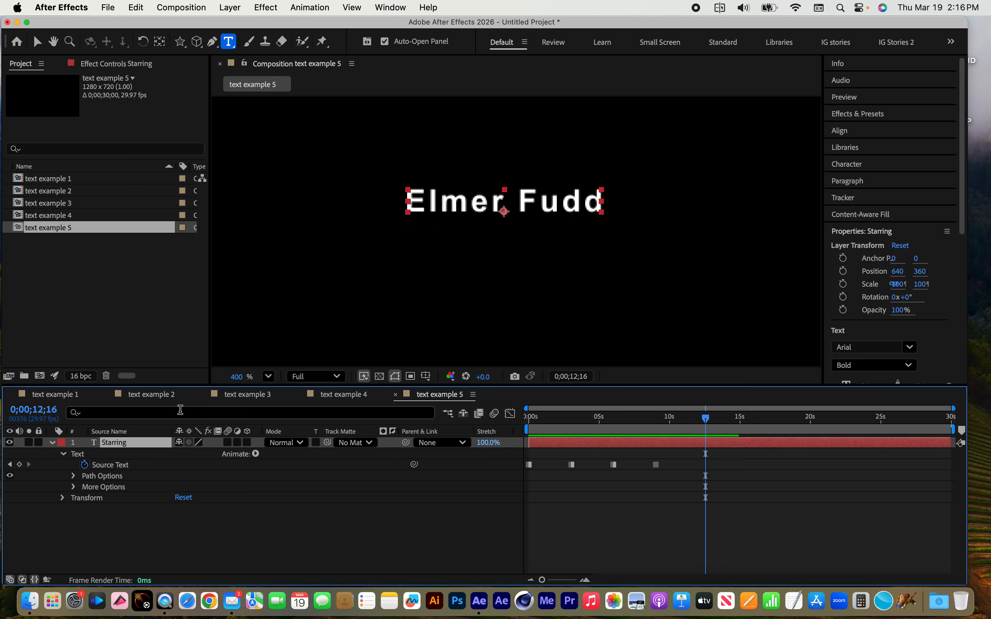
click(42, 416)
text(1)
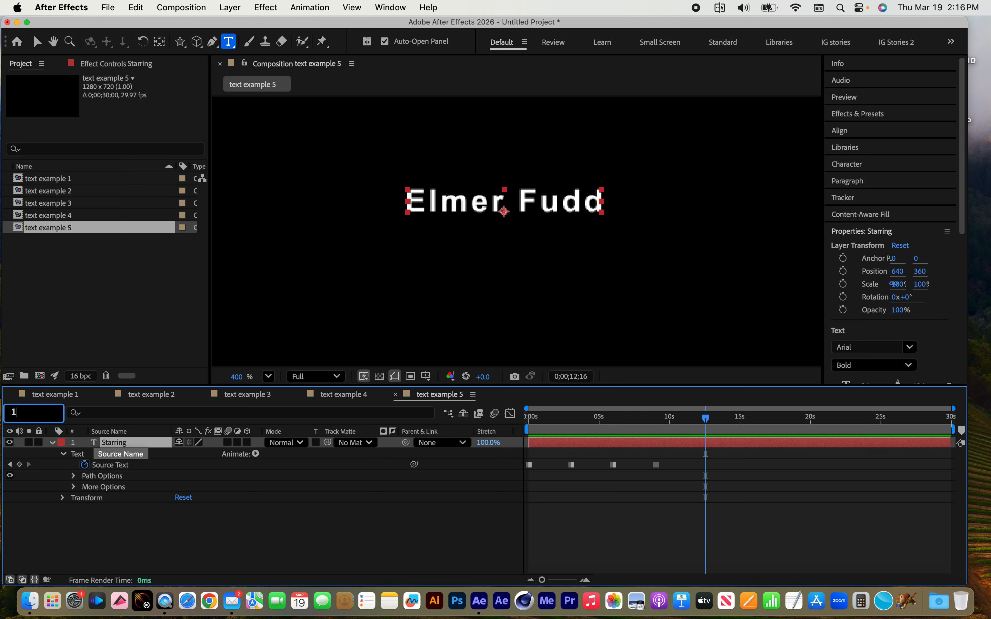
text(2.0)
key(Return)
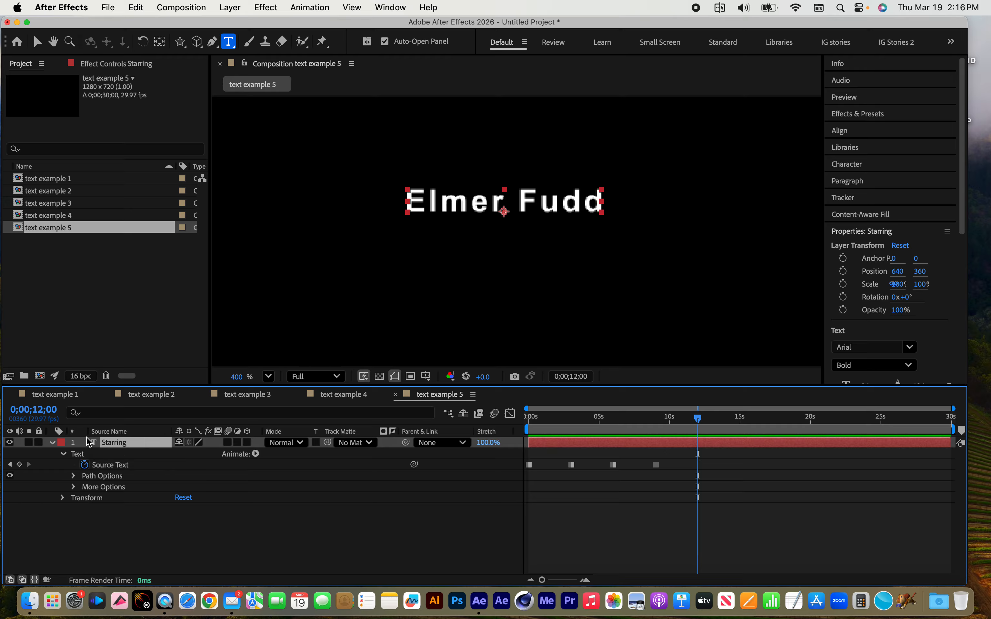
double_click(116, 442)
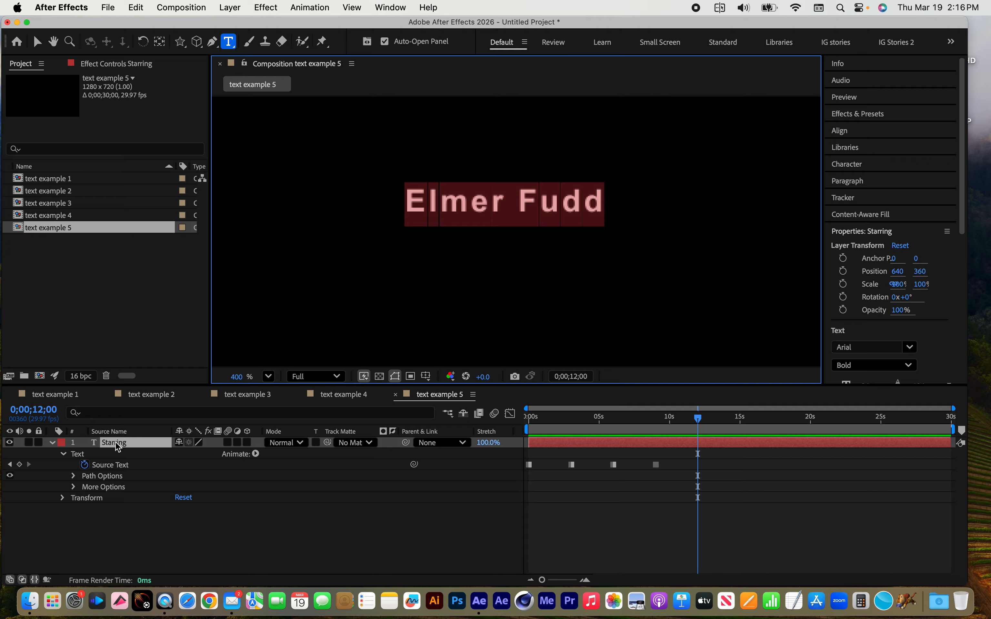
text(Y)
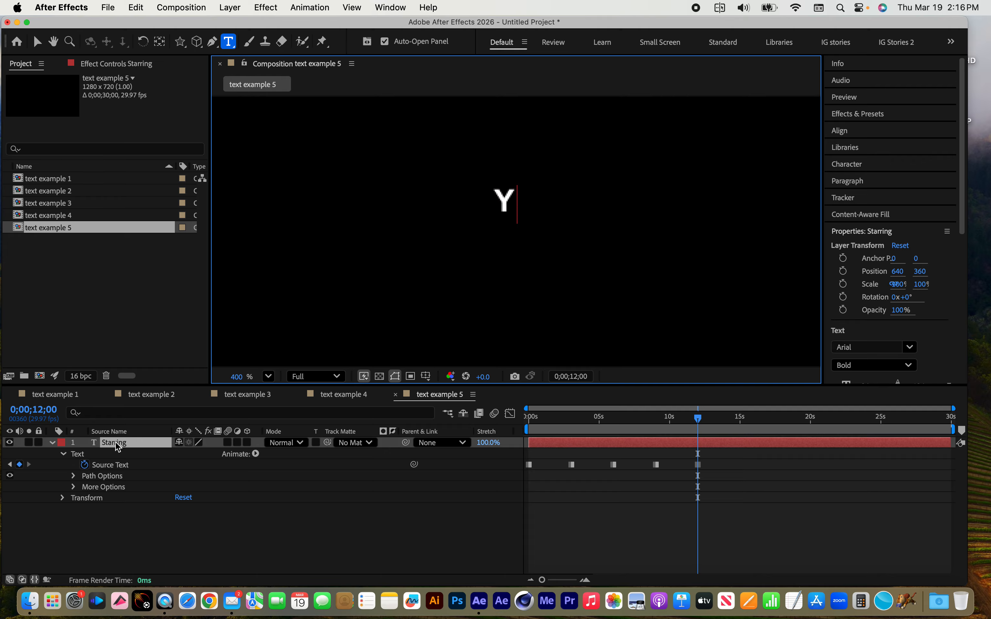
text(osemite Sam)
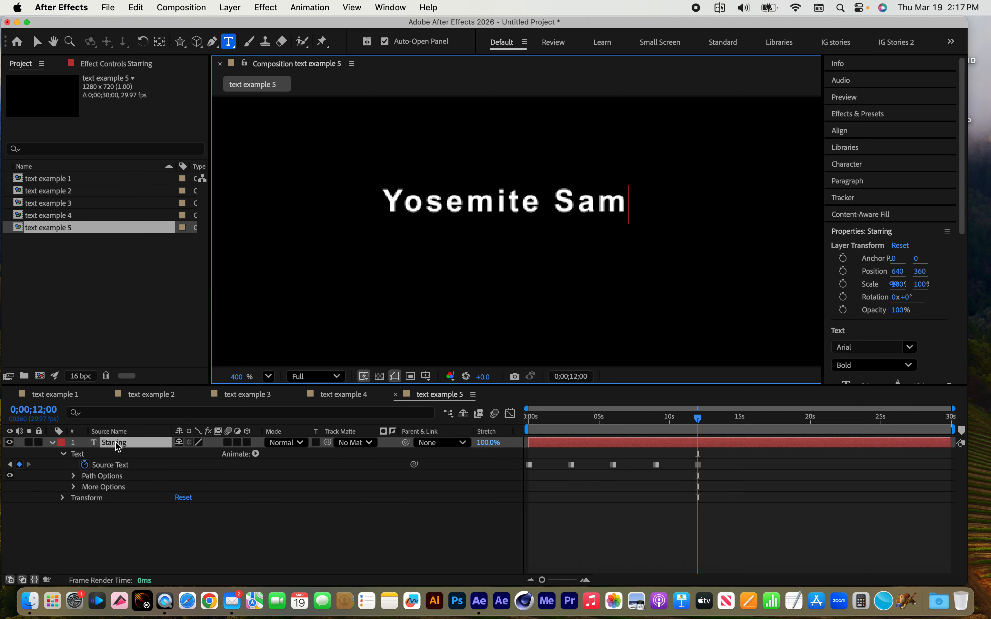
click(125, 442)
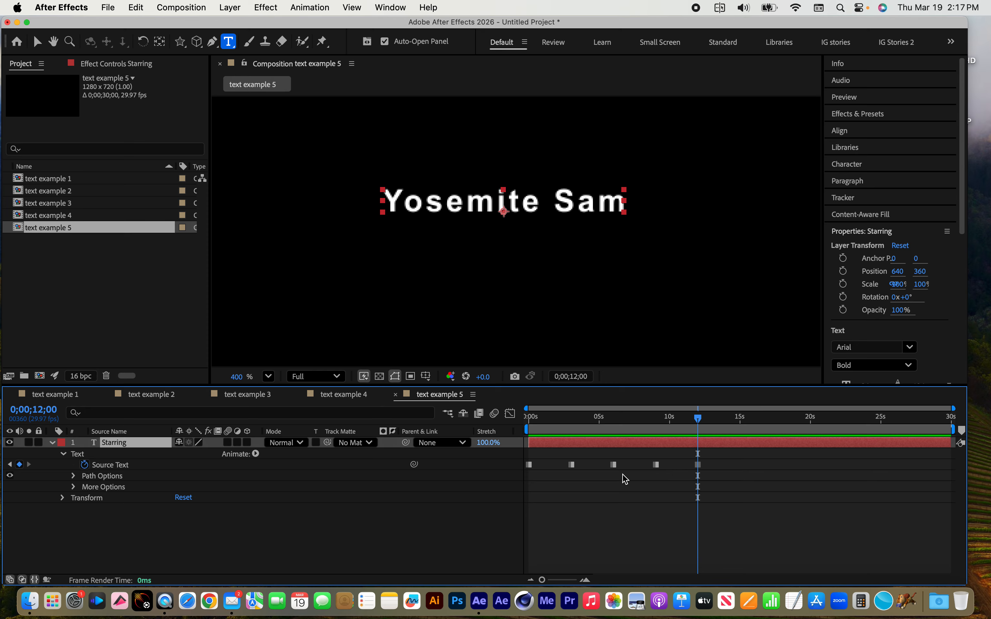
Return to 0 seconds and add a Position animator to the Starring layer's text.
drag(697, 417, 597, 417)
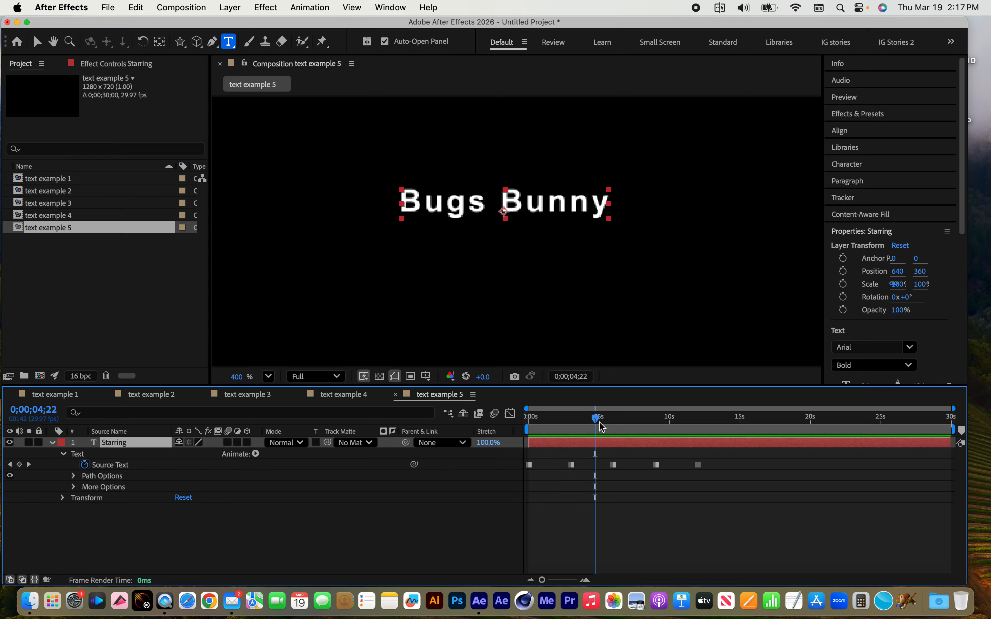
drag(600, 421, 458, 418)
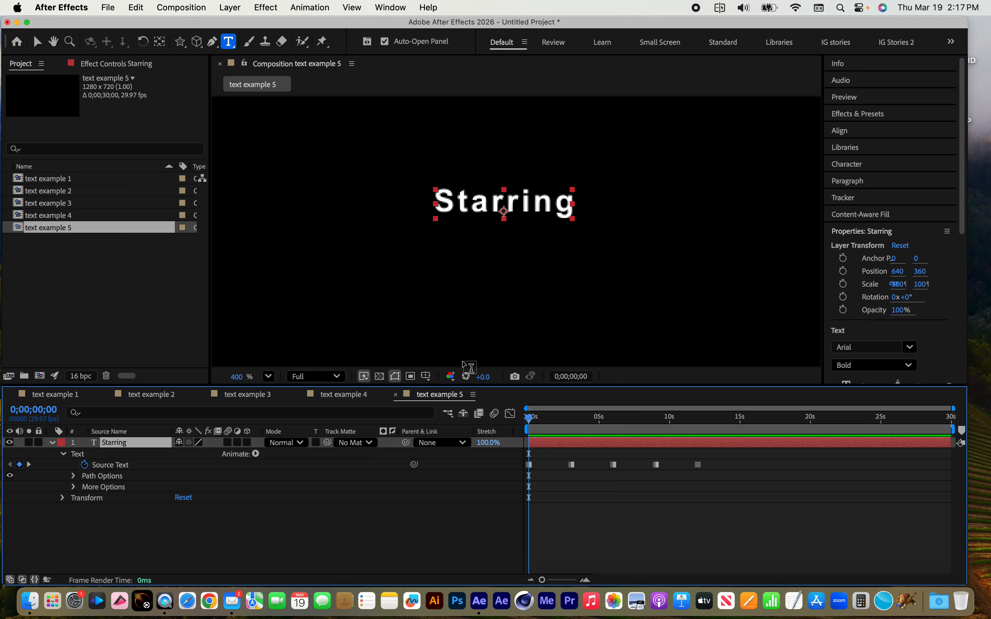
click(38, 41)
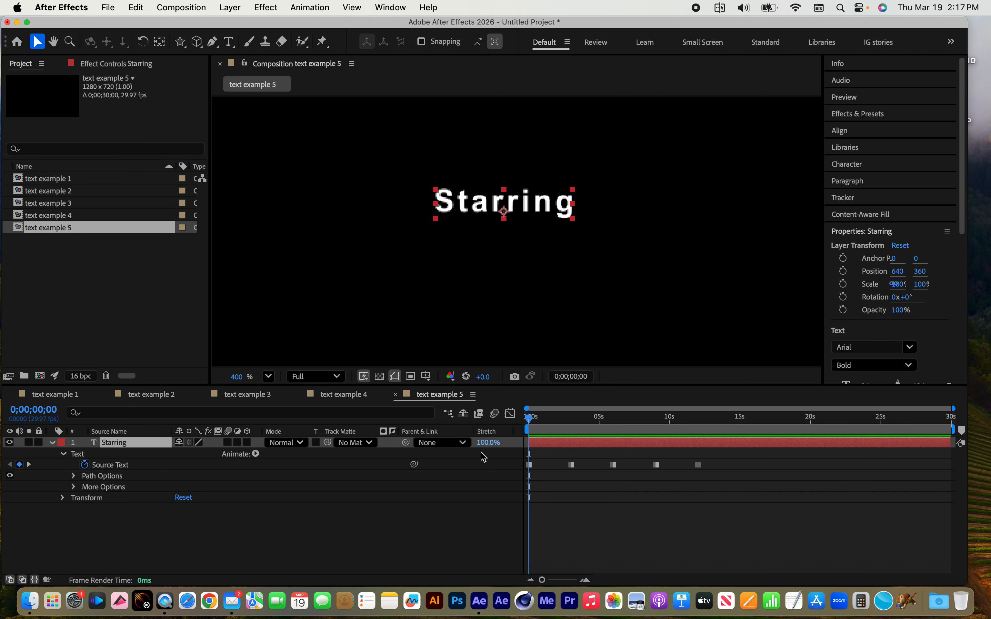
click(81, 455)
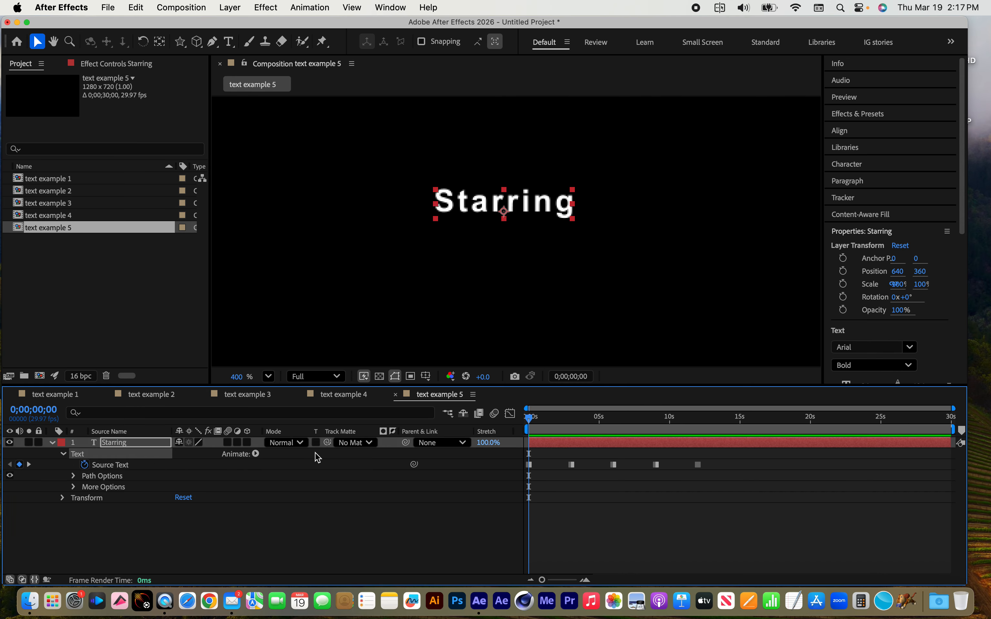
click(256, 454)
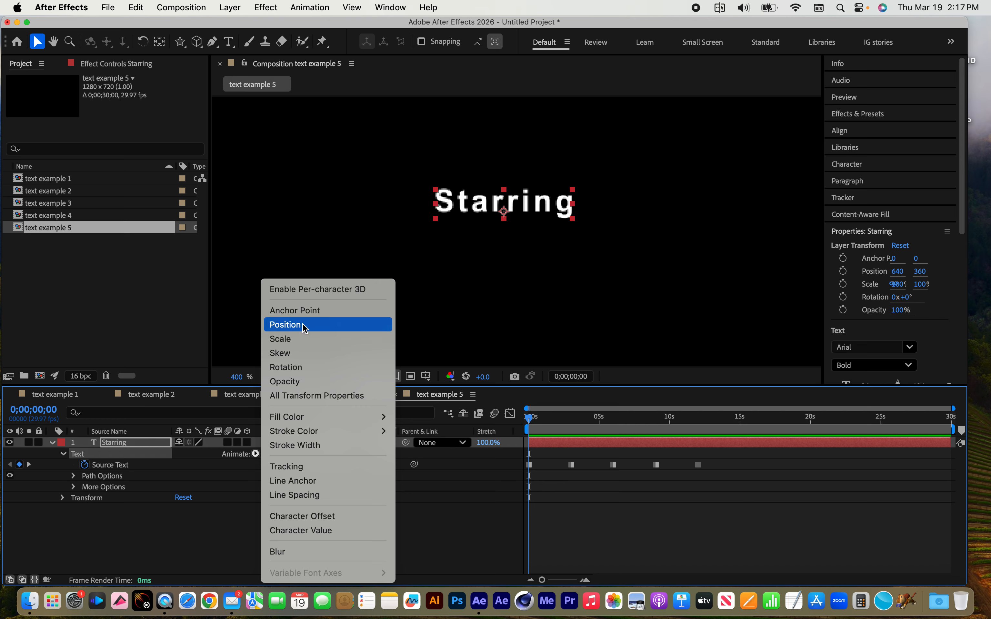
click(285, 324)
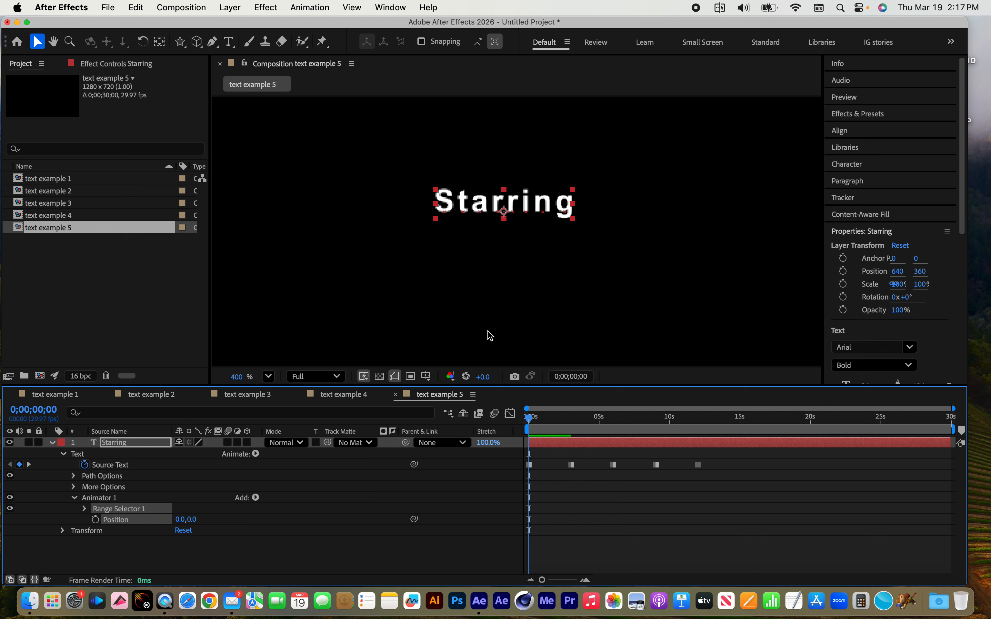
Set Animator 1's Position to 0.0, -410.0 to move the text above the frame.
key(comma)
key(comma)
key(comma)
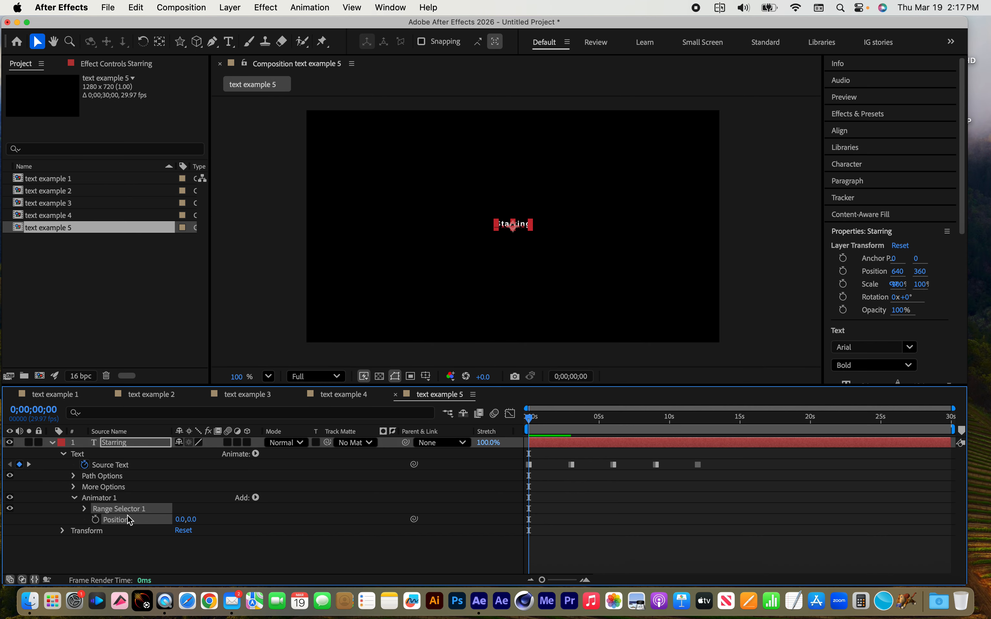
drag(193, 522, 166, 527)
Keyframe Range Selector 1's Start from 0% at 0 seconds to 99% at frame 10.
click(85, 509)
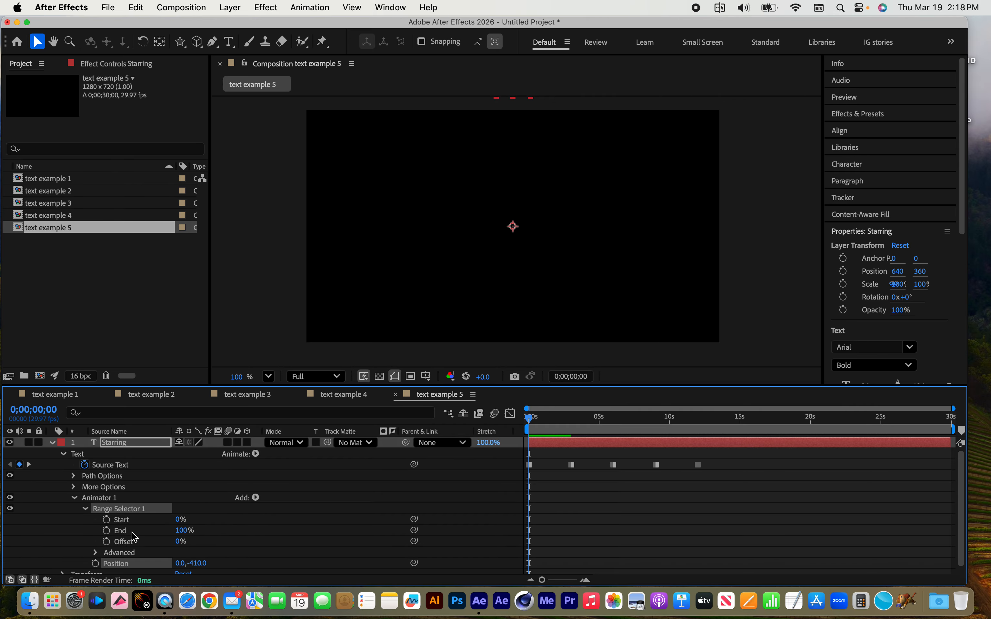
drag(178, 525, 86, 530)
click(107, 520)
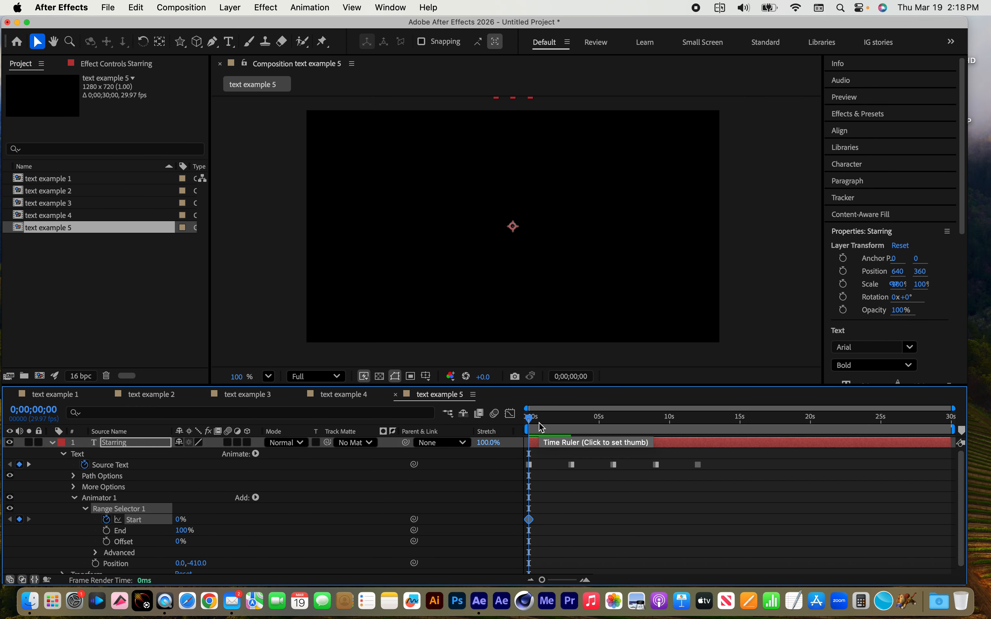
key(shift+Page_Down)
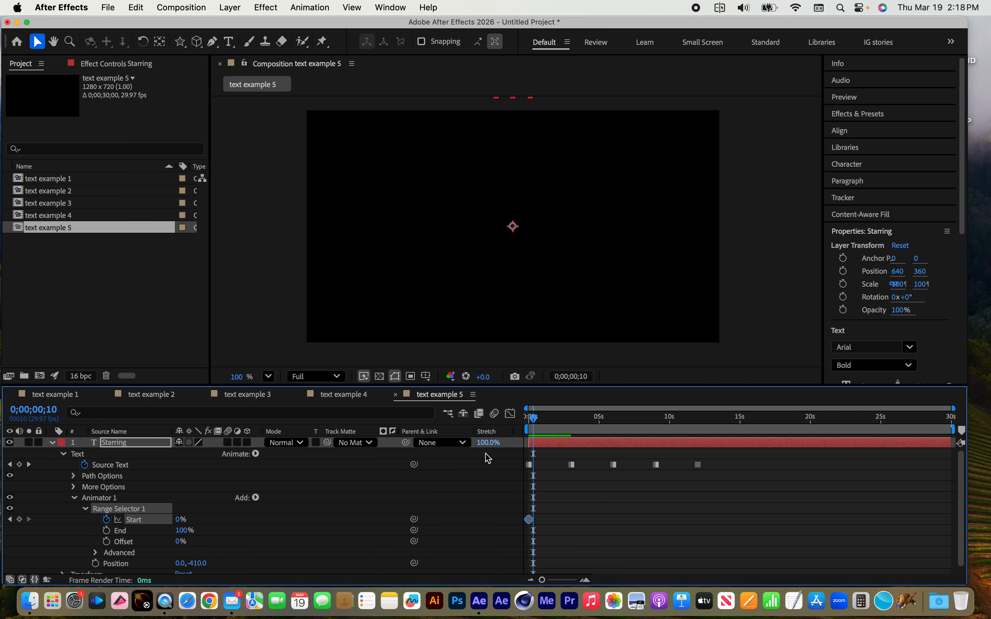
drag(178, 524, 291, 526)
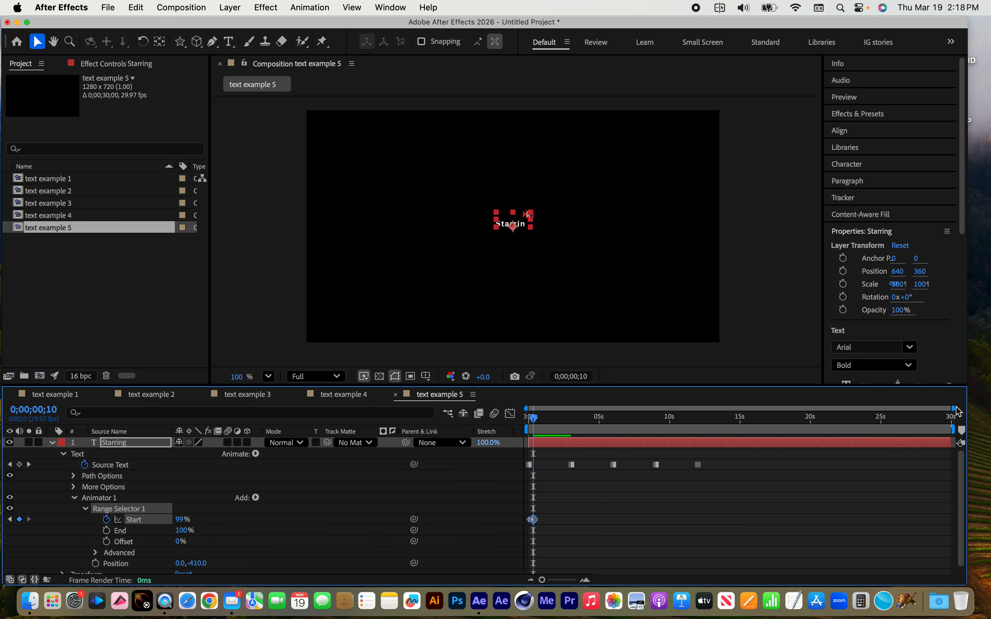
Preview the text drop from the beginning and raise the Start keyframe at frame 10 to 100%.
drag(953, 408, 719, 409)
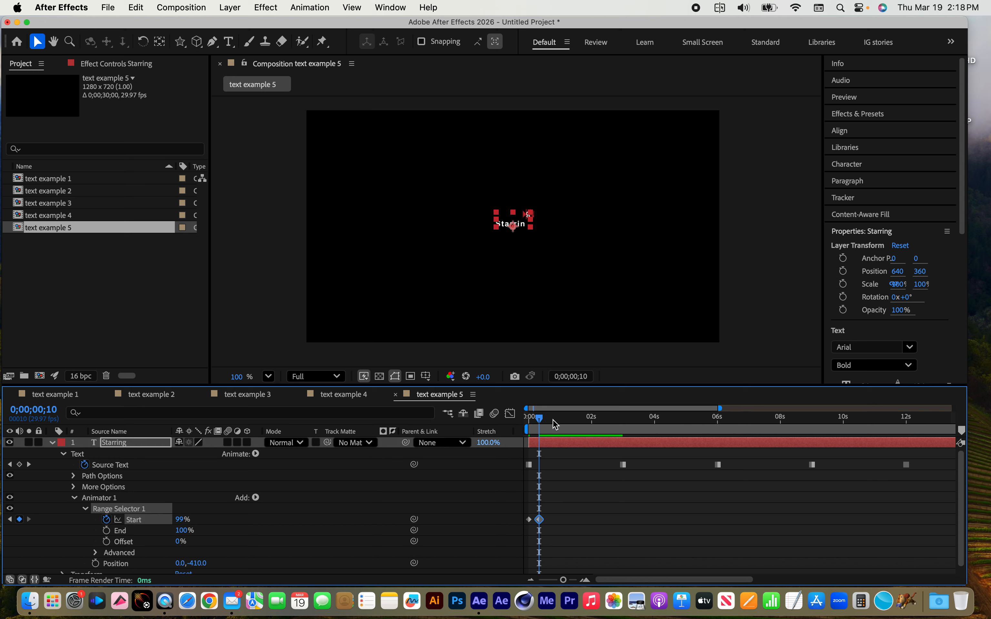
key(Home)
key(space)
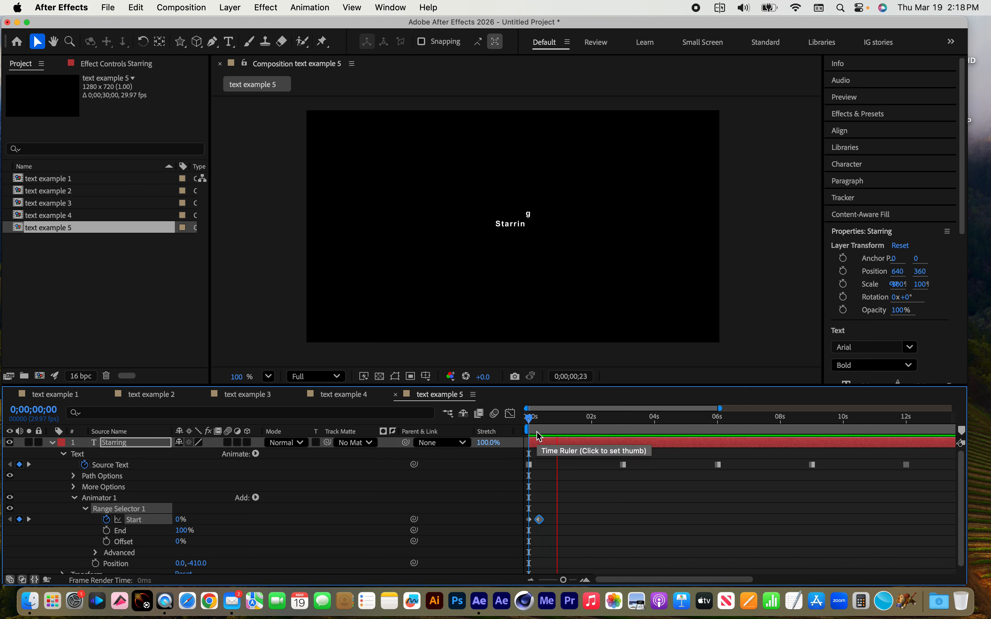
click(539, 435)
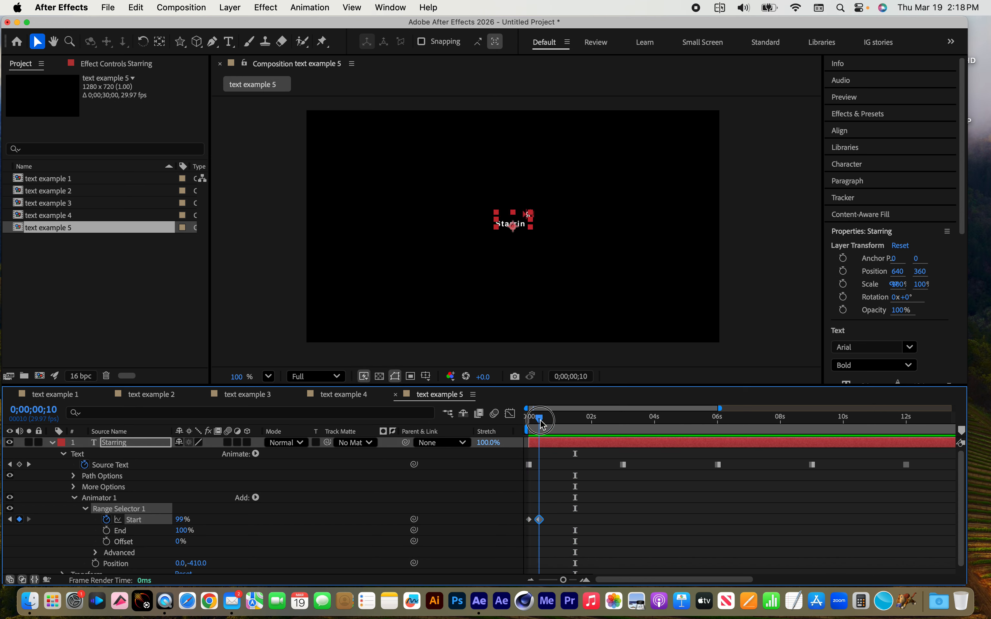
drag(179, 519, 198, 521)
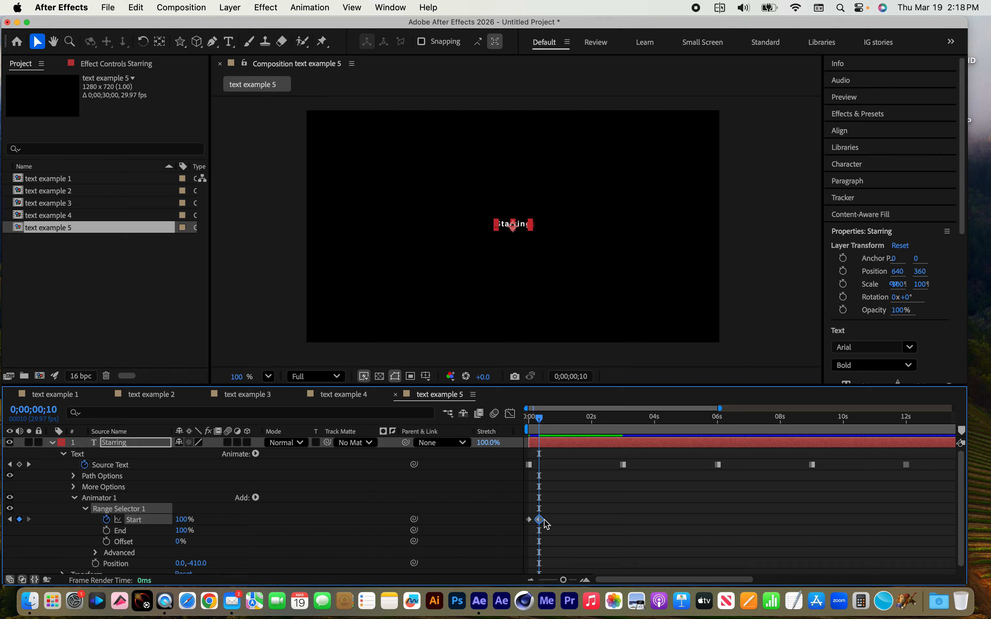
Move the 100% Start keyframe 10 frames later and preview the slower text drop from 0 seconds.
mouse_move(540, 523)
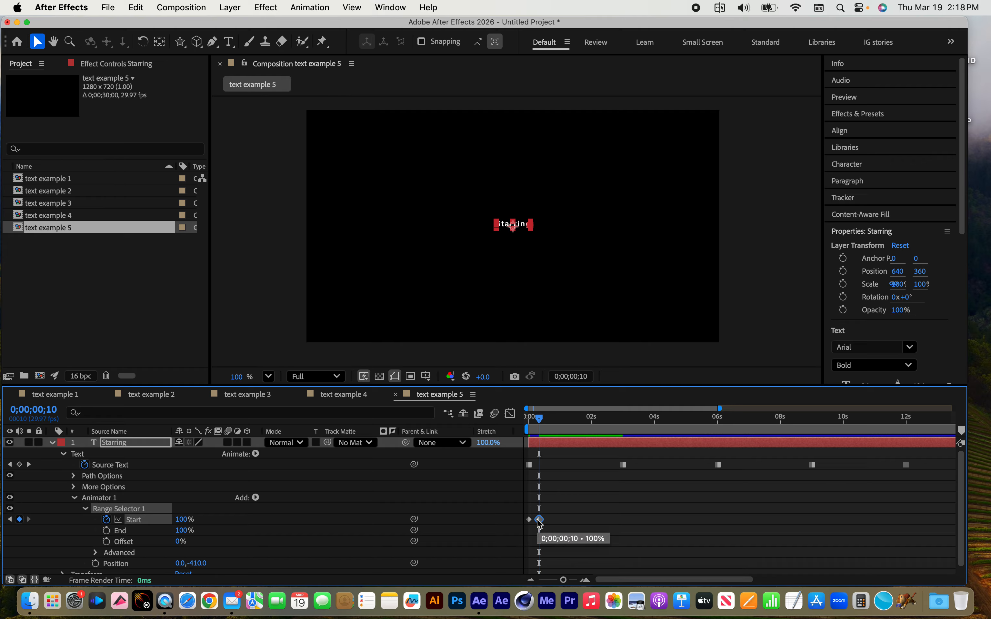
key(alt+shift+Right)
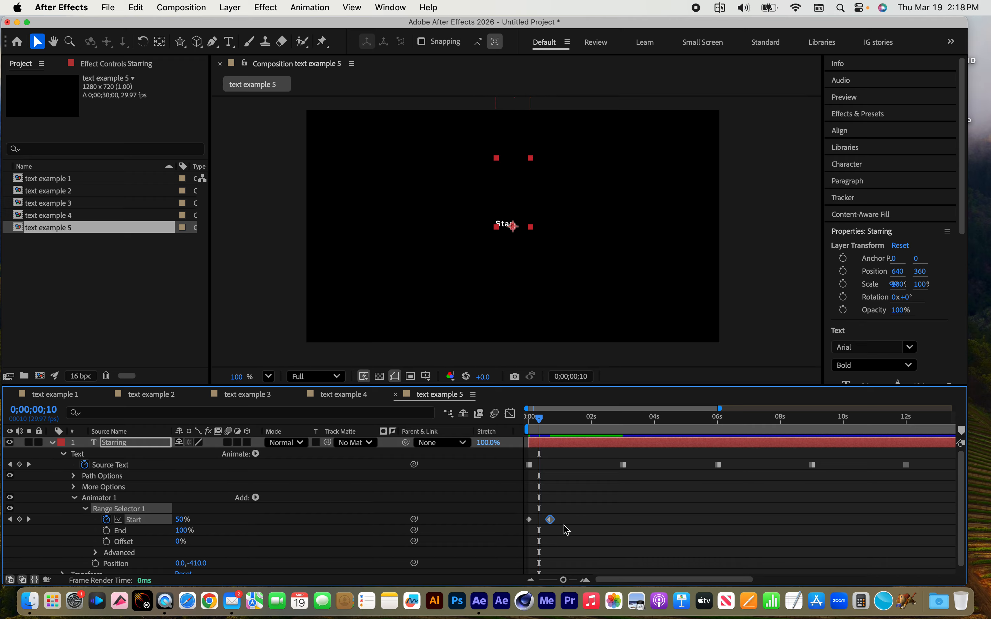
drag(531, 423, 417, 429)
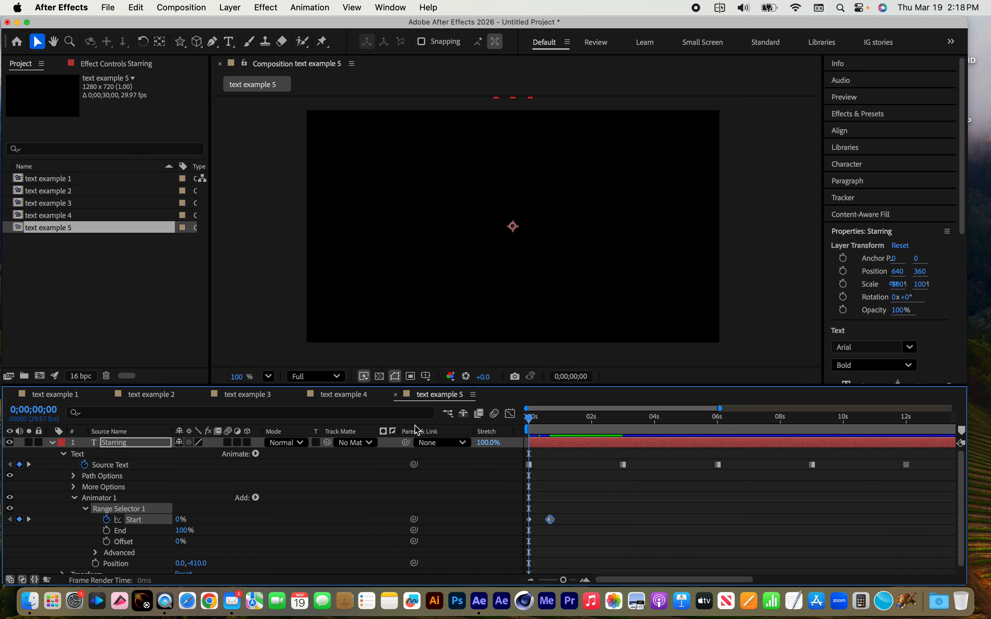
key(space)
key(space)
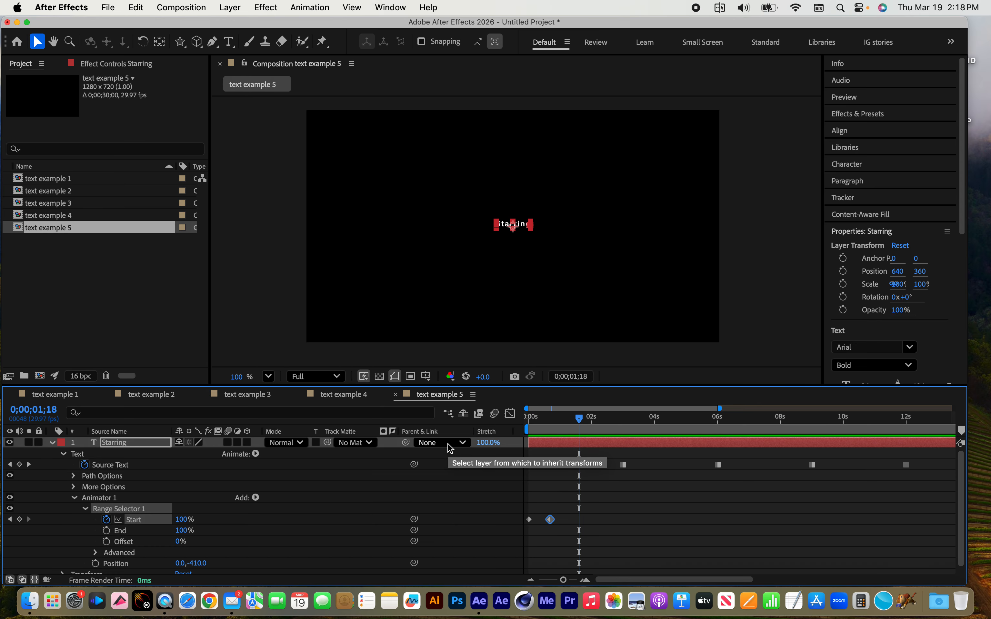
drag(579, 419, 430, 427)
Set the font size of the "Starring" text to 100 px at the 0-second Source Text keyframe.
click(123, 443)
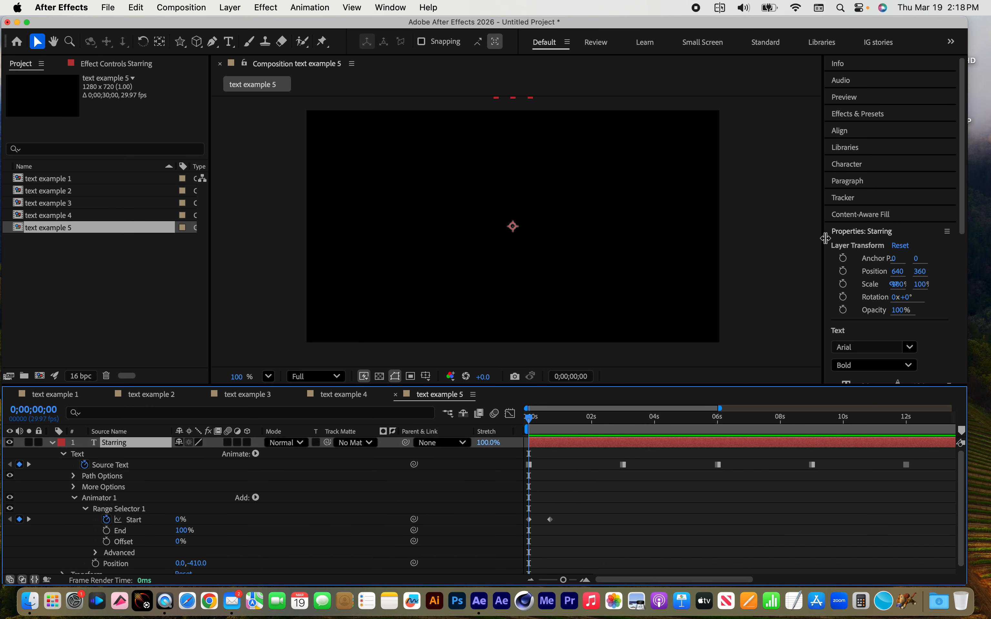
click(851, 165)
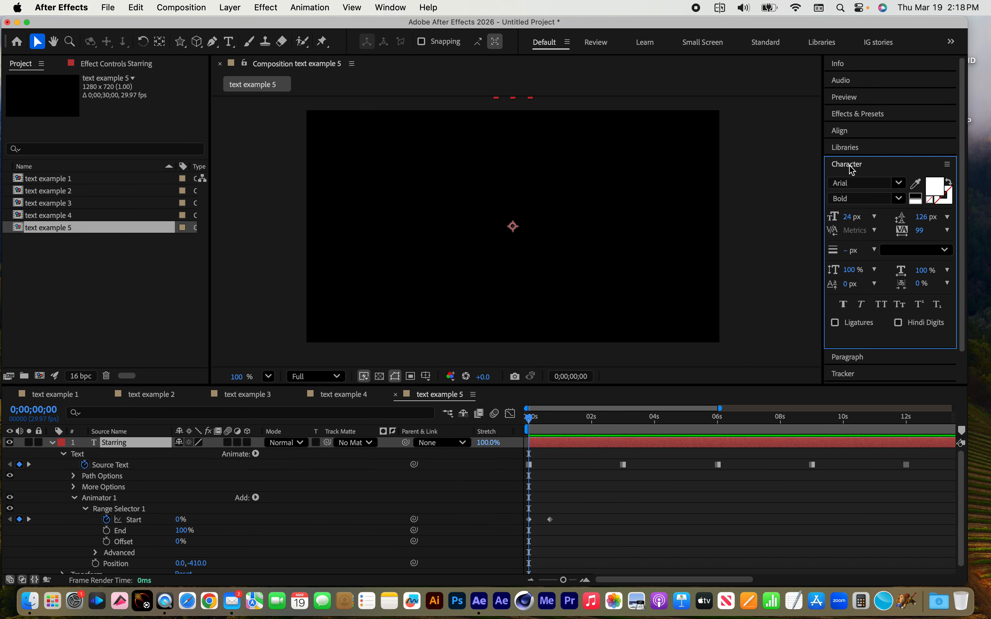
drag(847, 219, 909, 222)
key(space)
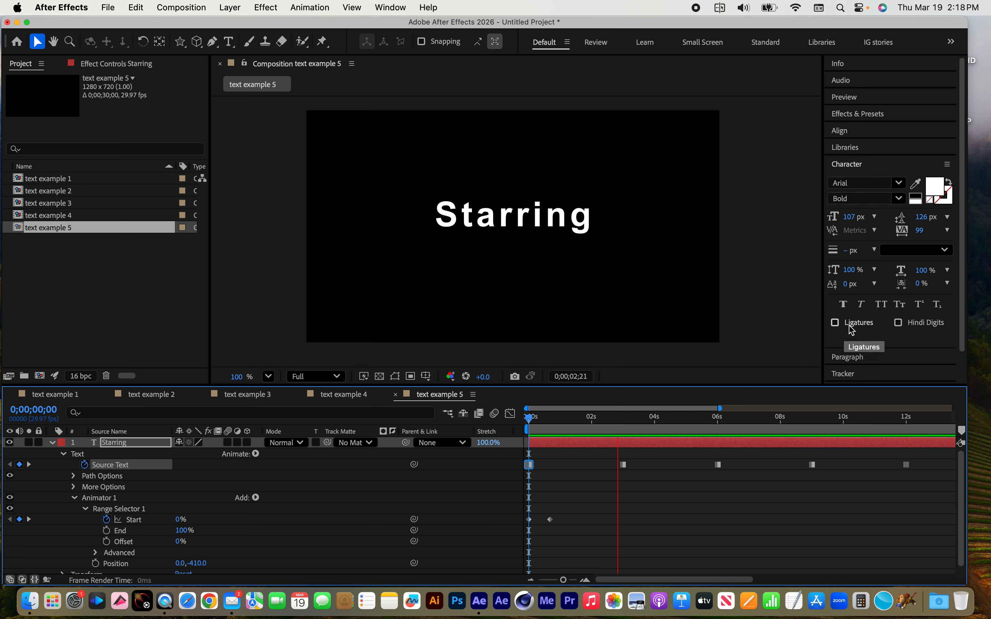
key(space)
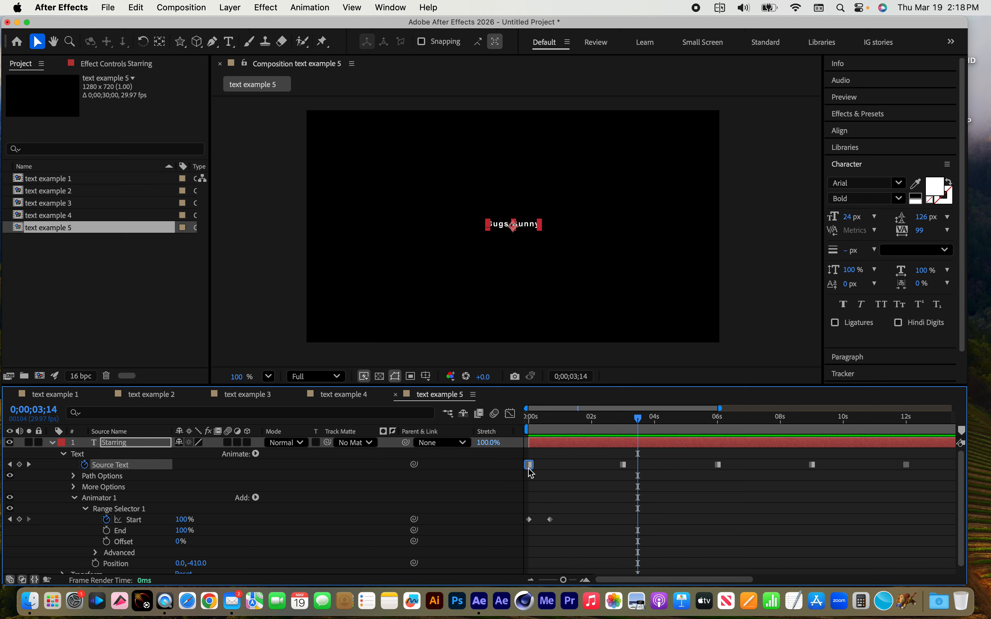
drag(577, 416, 477, 421)
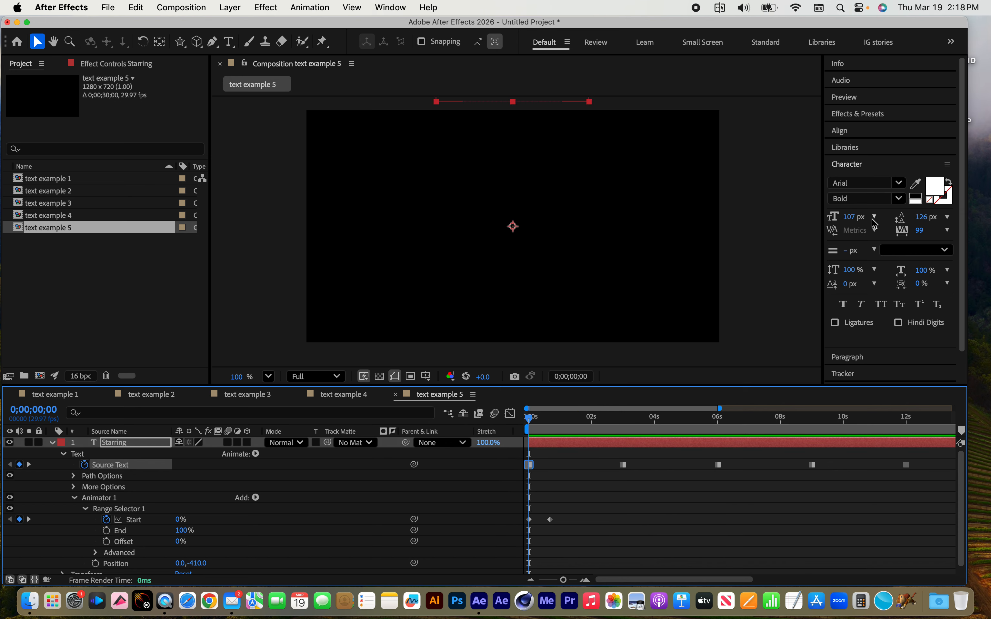
click(848, 217)
text(100)
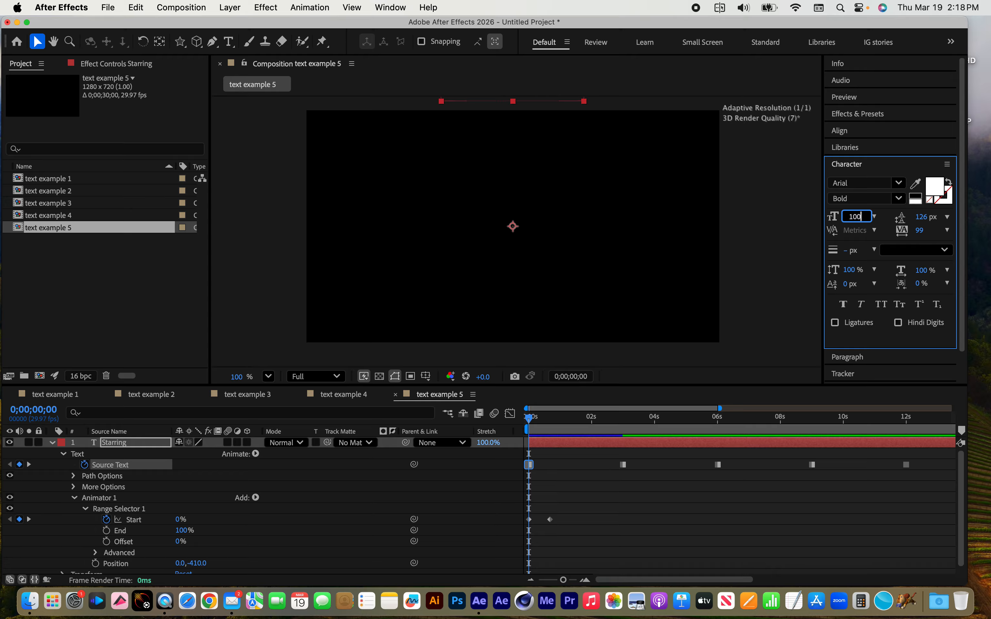
key(Return)
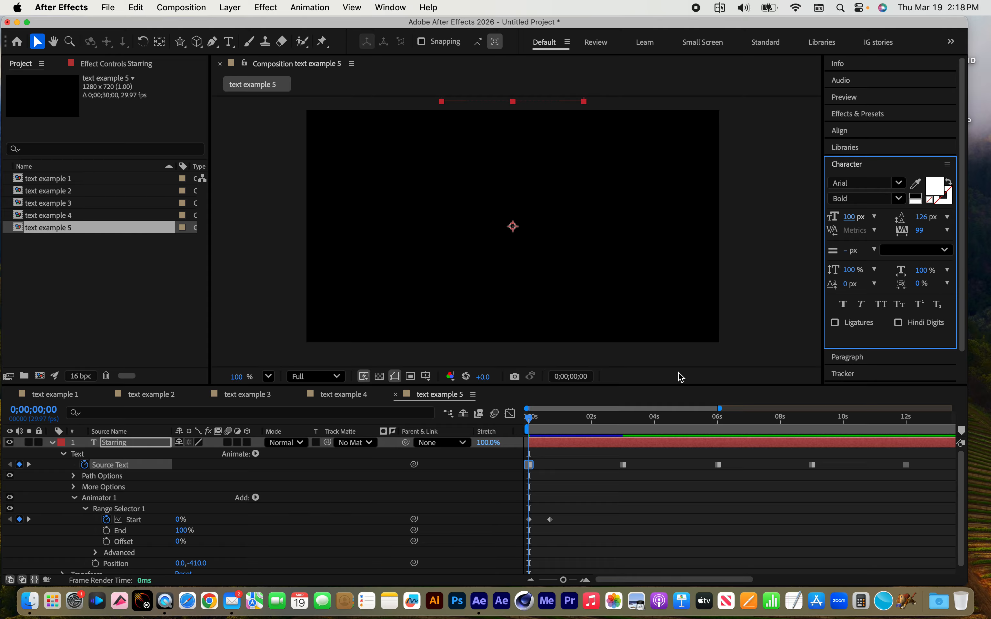
Set the font size to 100 px for the Source Text keyframes at 3, 6, 9 and 12 seconds together.
click(614, 417)
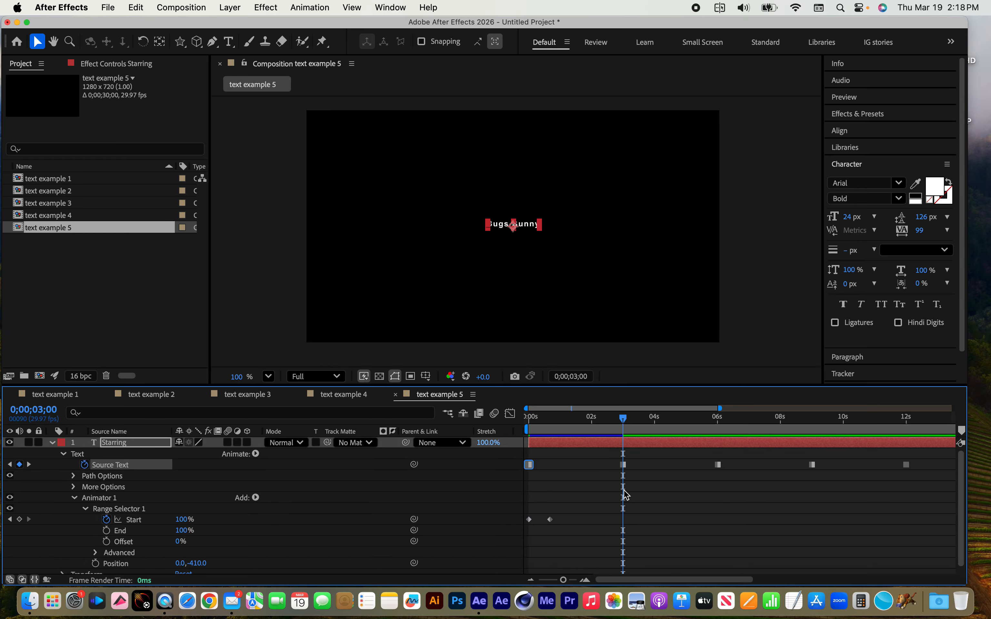
drag(614, 463, 924, 477)
drag(721, 409, 756, 408)
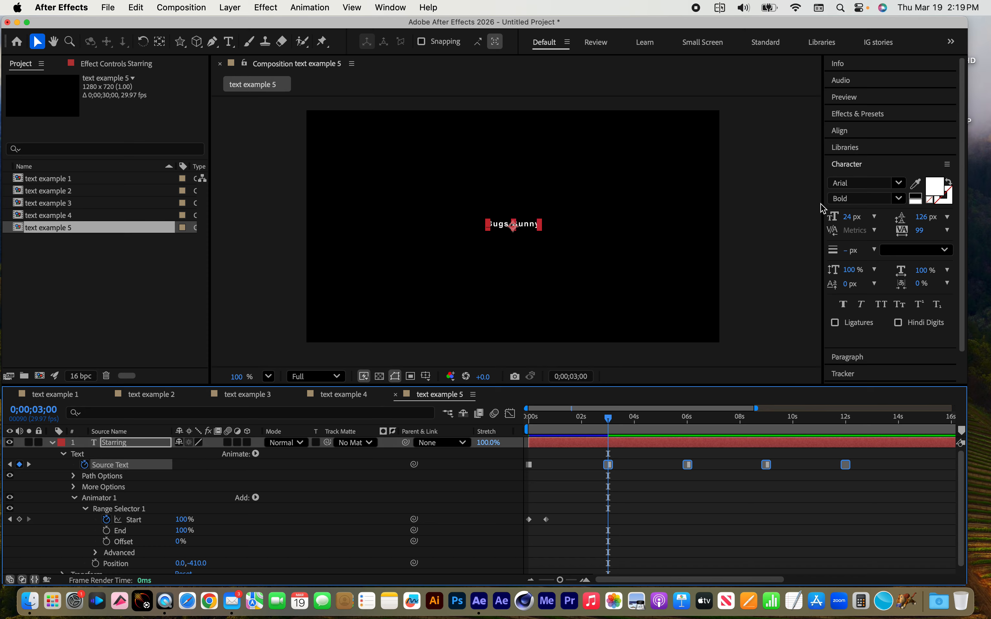
click(852, 216)
text(100)
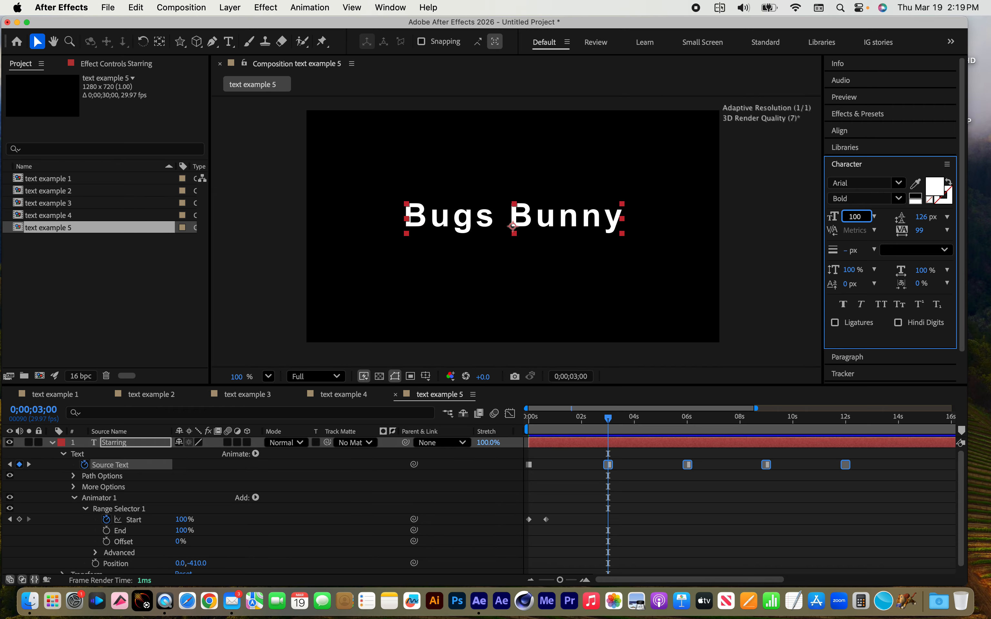
key(Return)
Check the resized "Daffy Duck" text just after 6 seconds and preview the text drop from 0 seconds.
drag(659, 425, 692, 417)
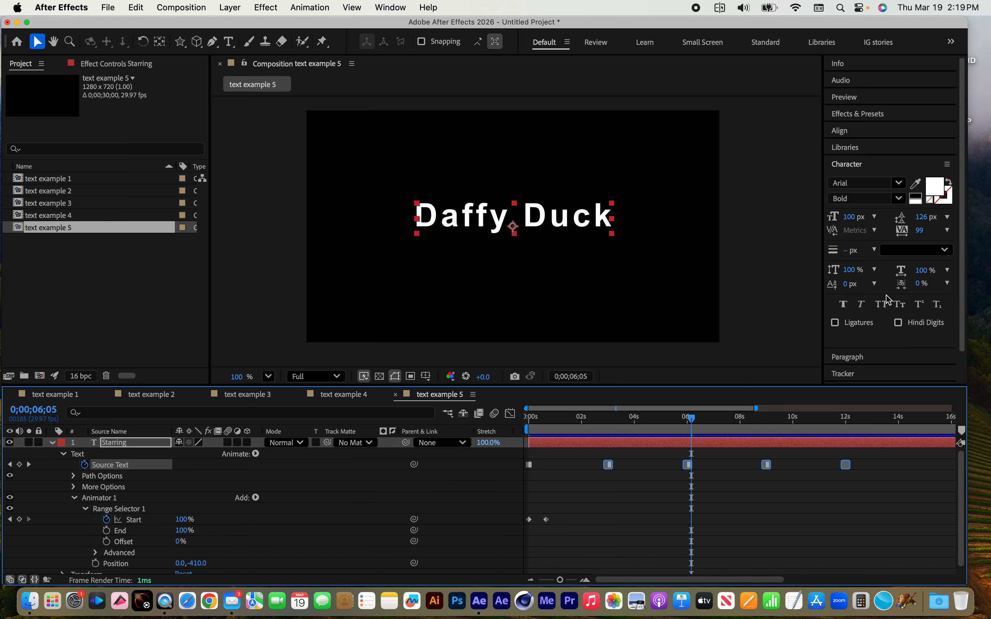
drag(691, 417, 484, 416)
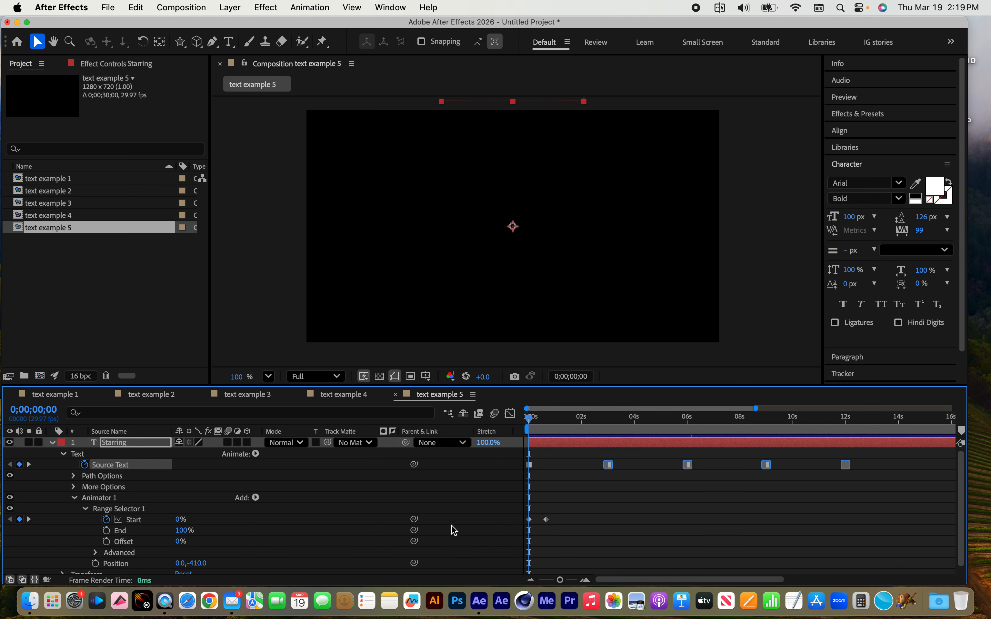
key(space)
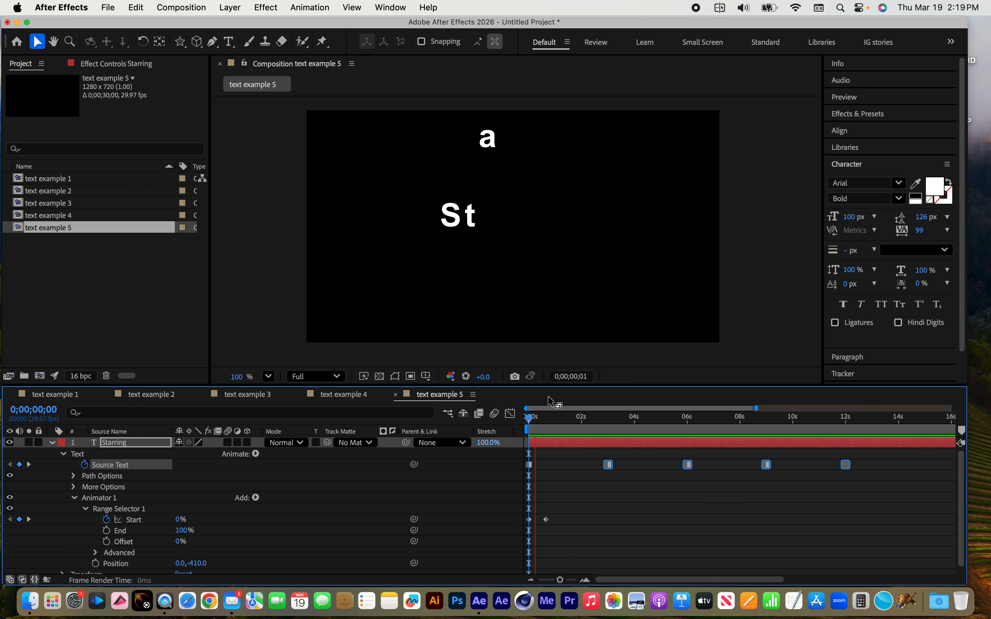
key(space)
Duplicate the opening pair of Range Selector 1 Start keyframes at 3 seconds, where "Bugs Bunny" begins.
mouse_move(592, 420)
mouse_down()
mouse_move(639, 420)
mouse_move(607, 421)
mouse_up()
click(613, 471)
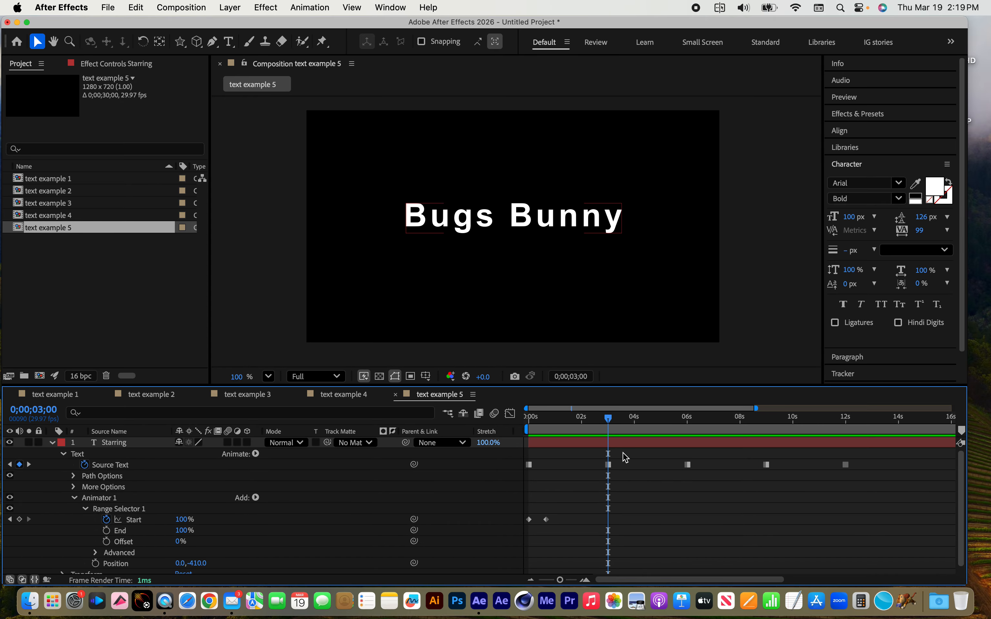
drag(564, 513, 504, 532)
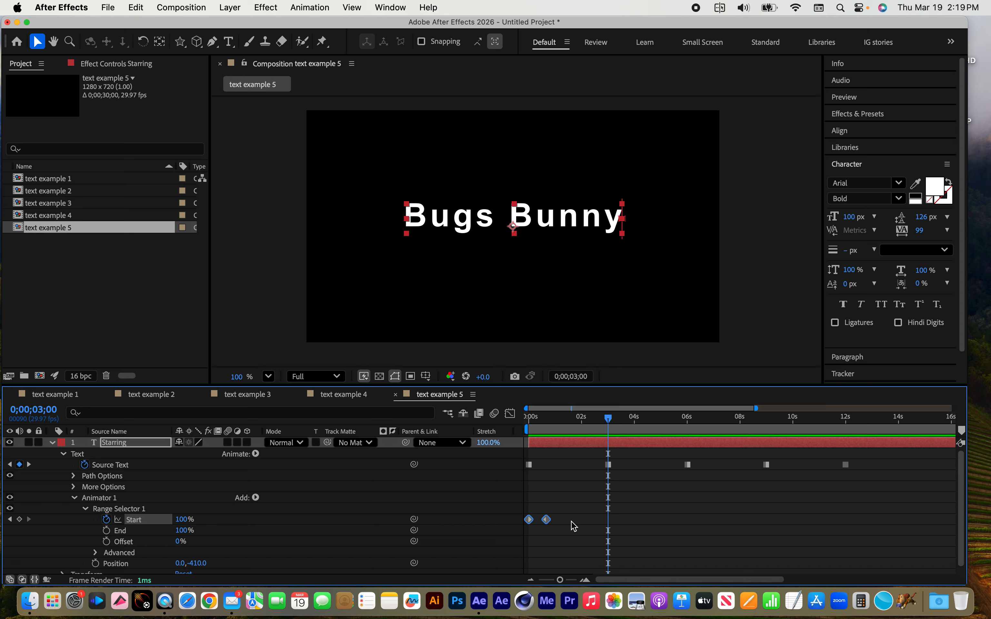
key(super+v)
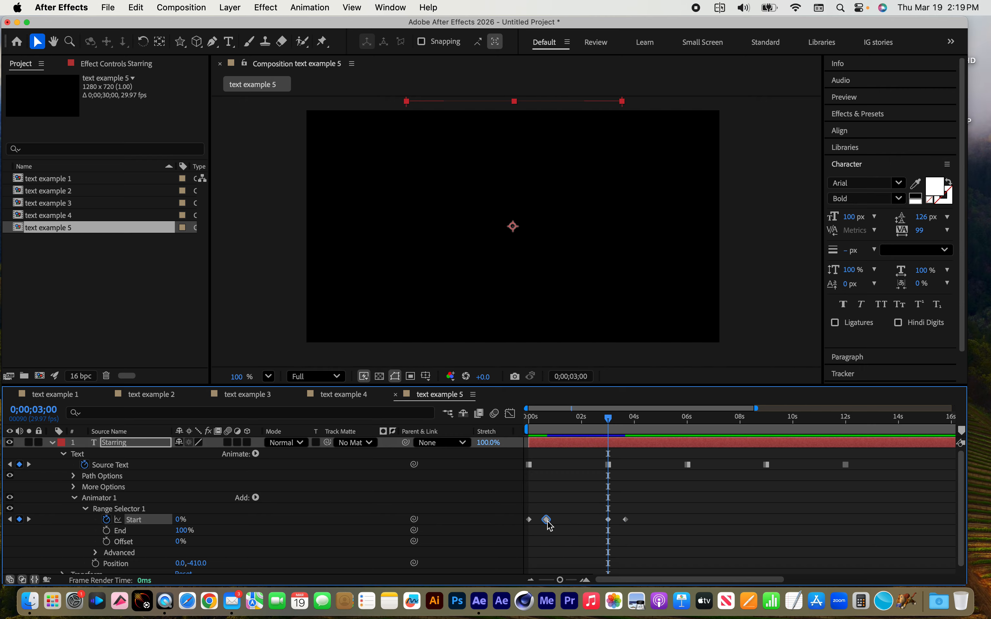
click(609, 520)
Preview the animation from 0 seconds through the "Bugs Bunny" text drop.
click(531, 420)
key(space)
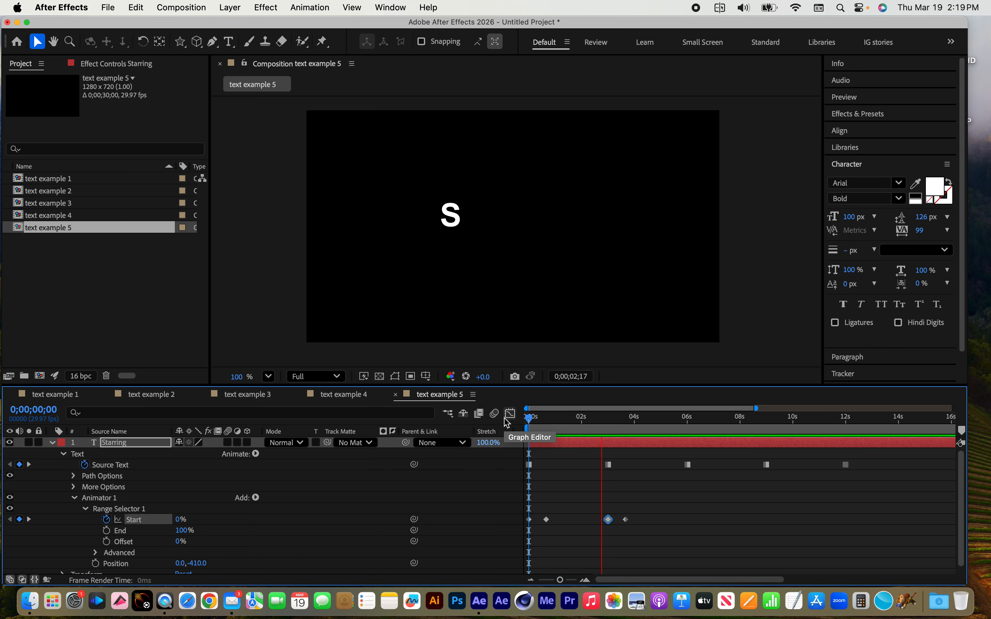
key(space)
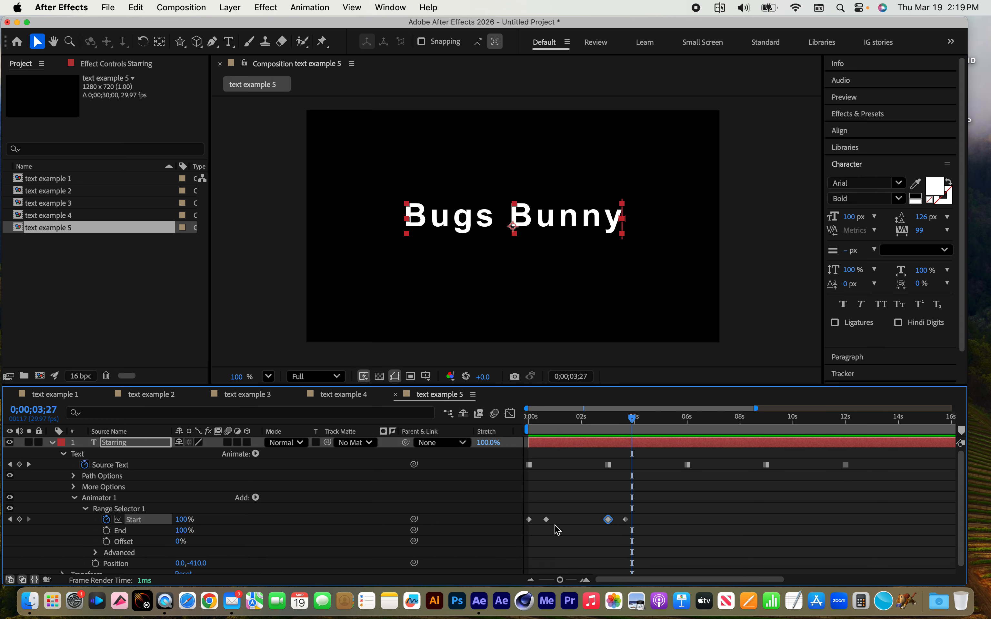
Convert the 100% Start keyframes ending the "Starring" and "Bugs Bunny" drops to hold keyframes.
click(544, 521)
right_click(546, 521)
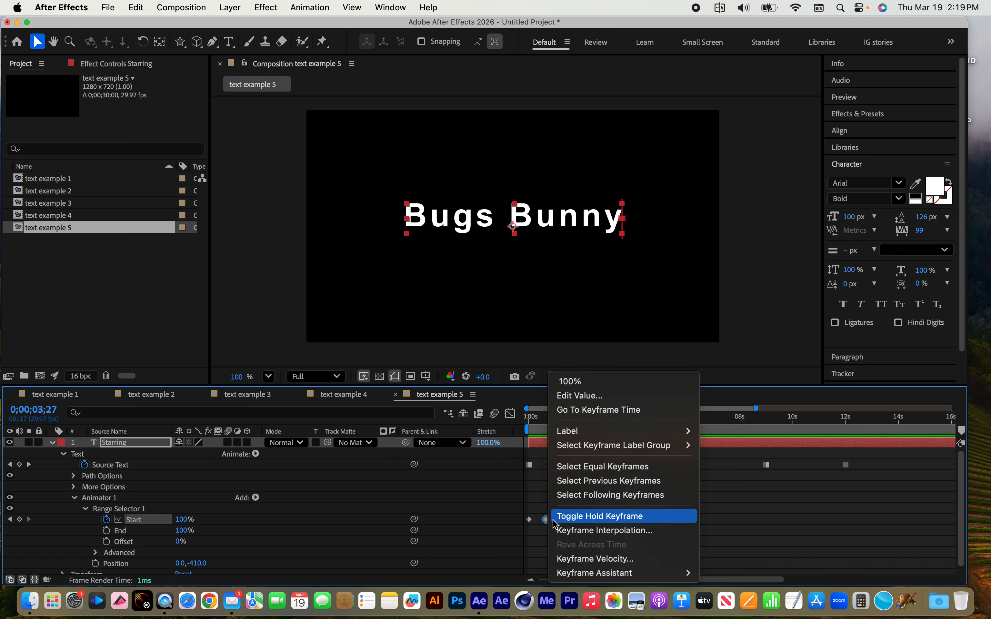
click(614, 517)
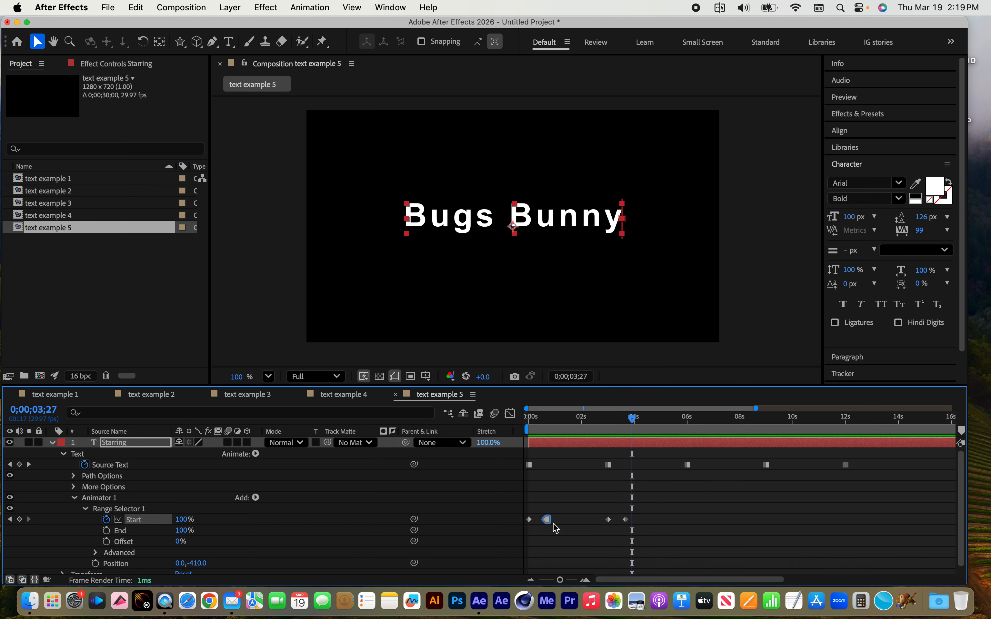
right_click(624, 519)
click(653, 522)
Copy the pair of Start keyframes beginning at 3 seconds and paste it at 6, 9 and 12 seconds.
click(686, 419)
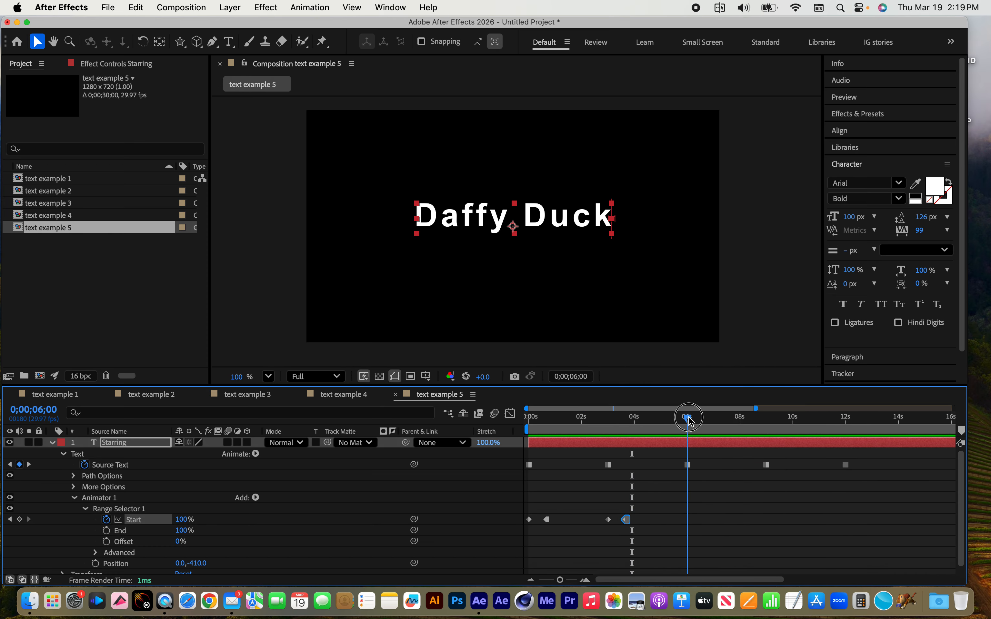
drag(639, 512, 585, 531)
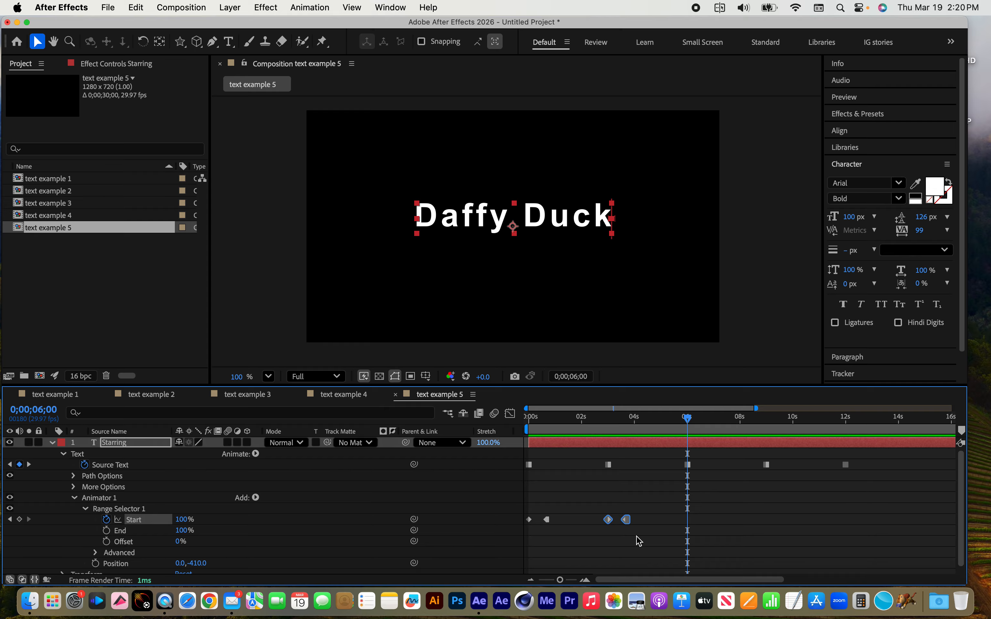
key(super+c)
key(super+v)
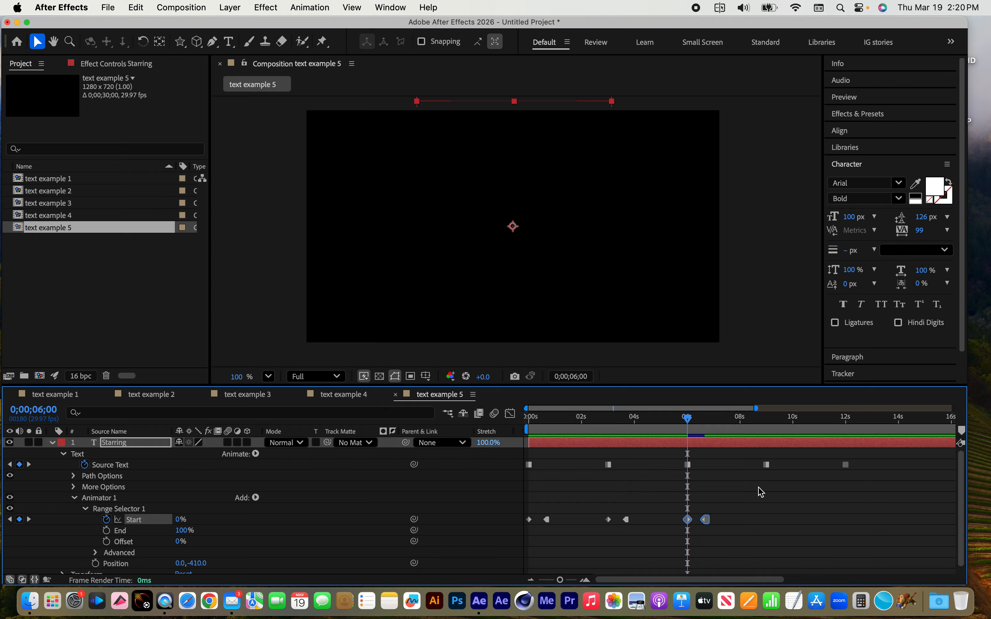
click(766, 418)
key(super+v)
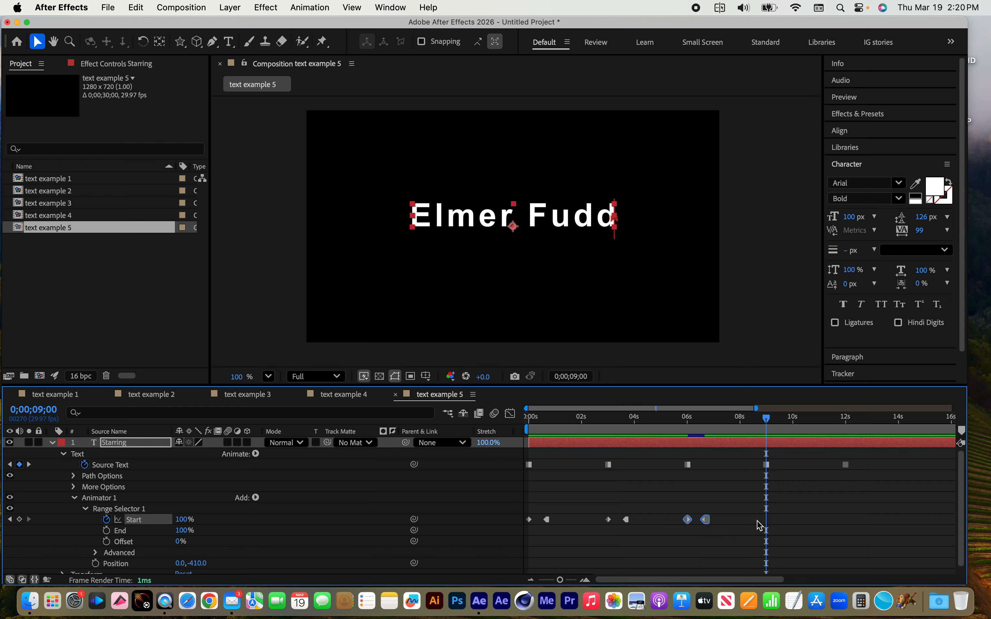
click(845, 417)
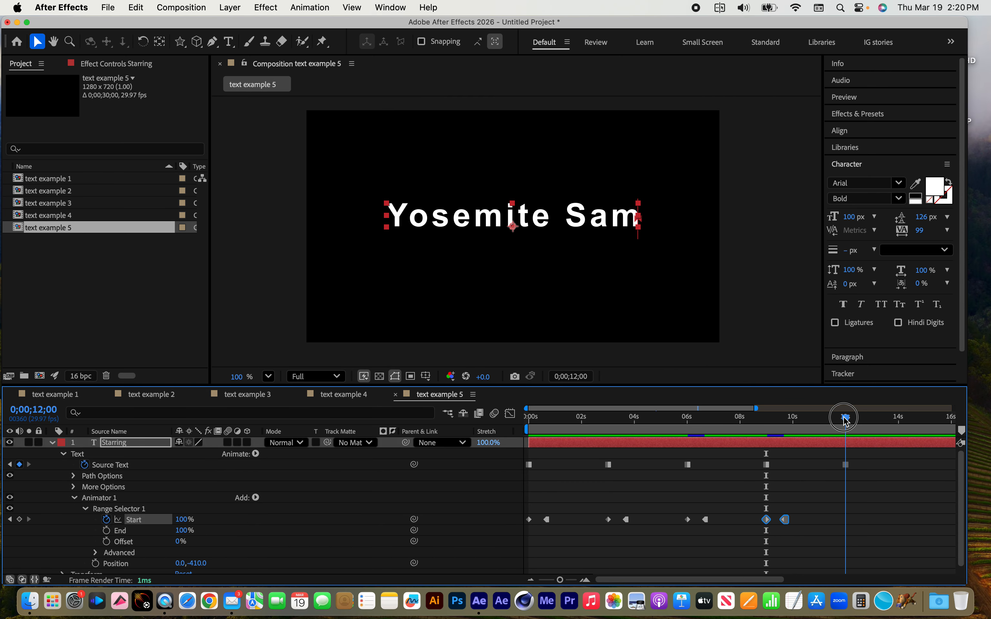
key(super+v)
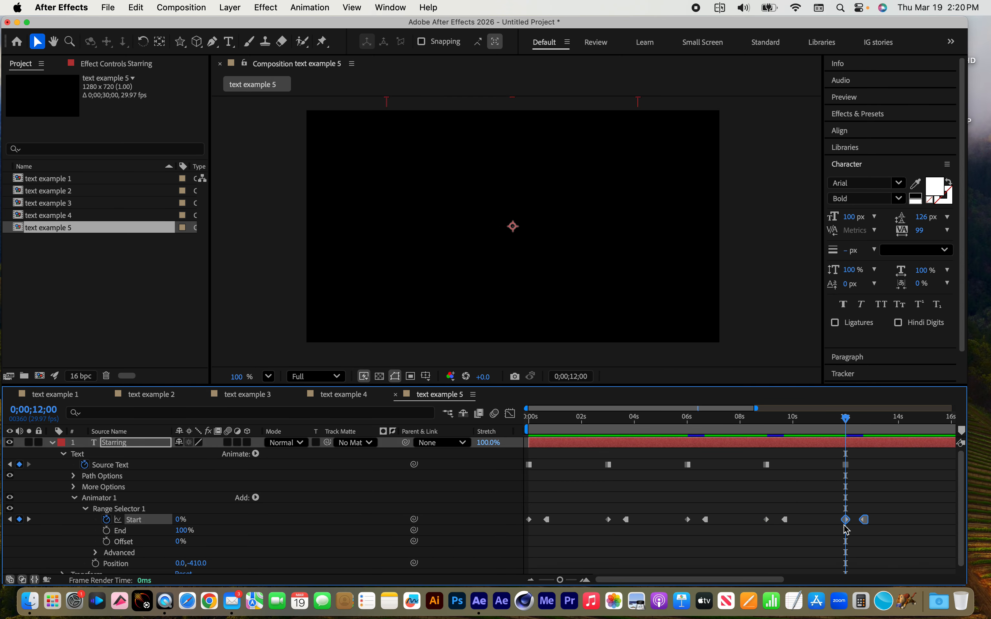
Preview all five text drops from 0 seconds and return to the beginning of the composition.
drag(847, 419, 409, 436)
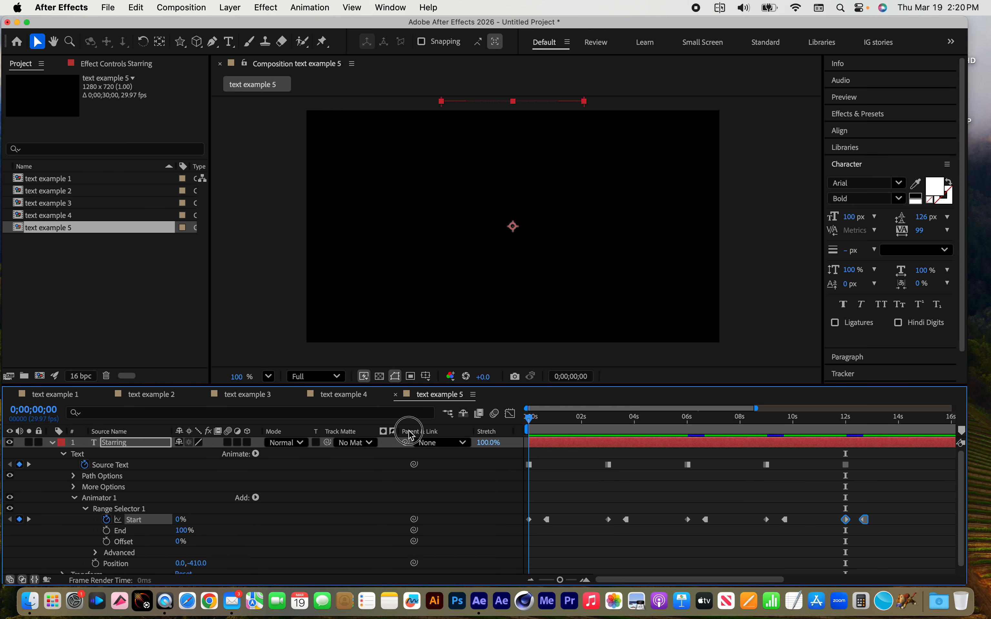
key(space)
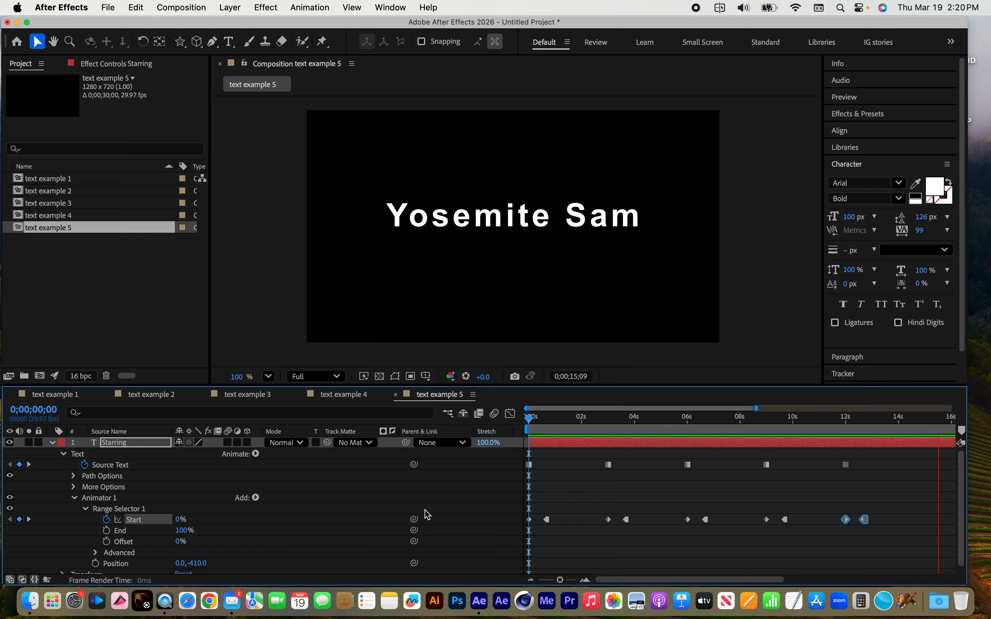
key(Home)
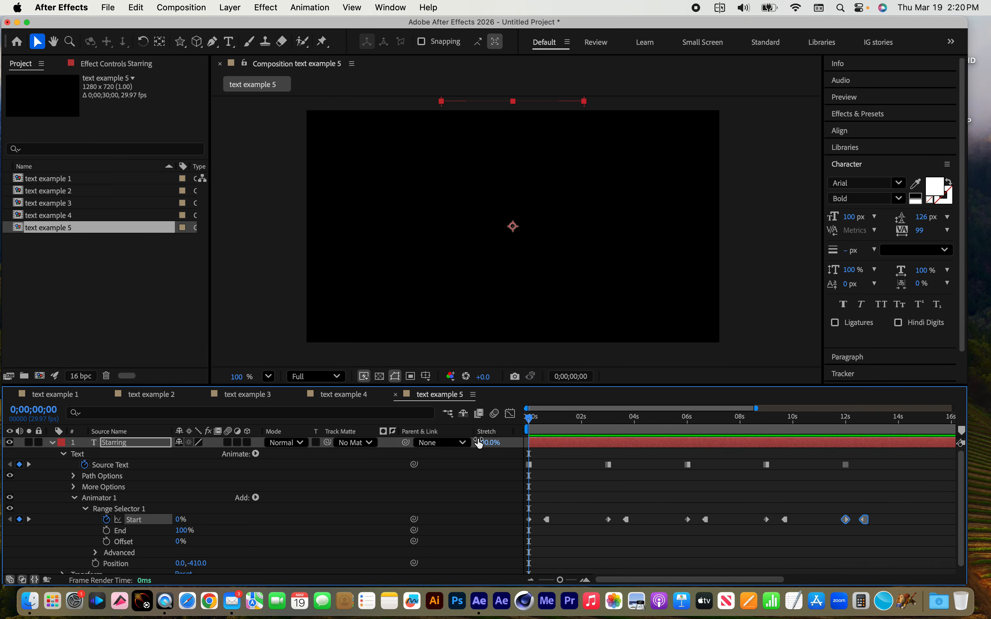
Draw a three-point arched mask path on the text layer with the Pen tool and centre its curved middle point.
click(212, 42)
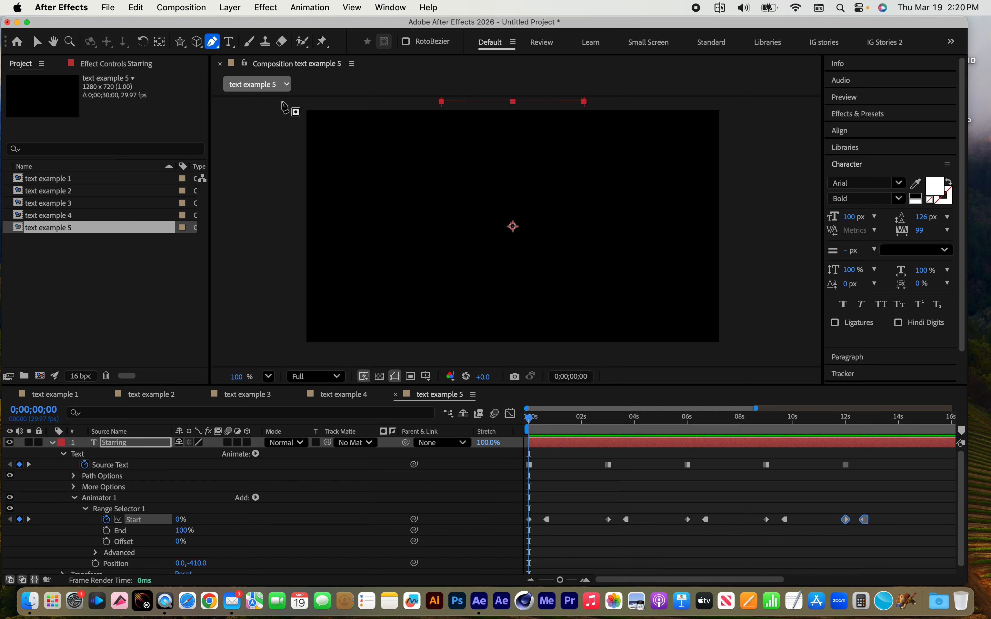
click(396, 259)
drag(502, 225, 566, 225)
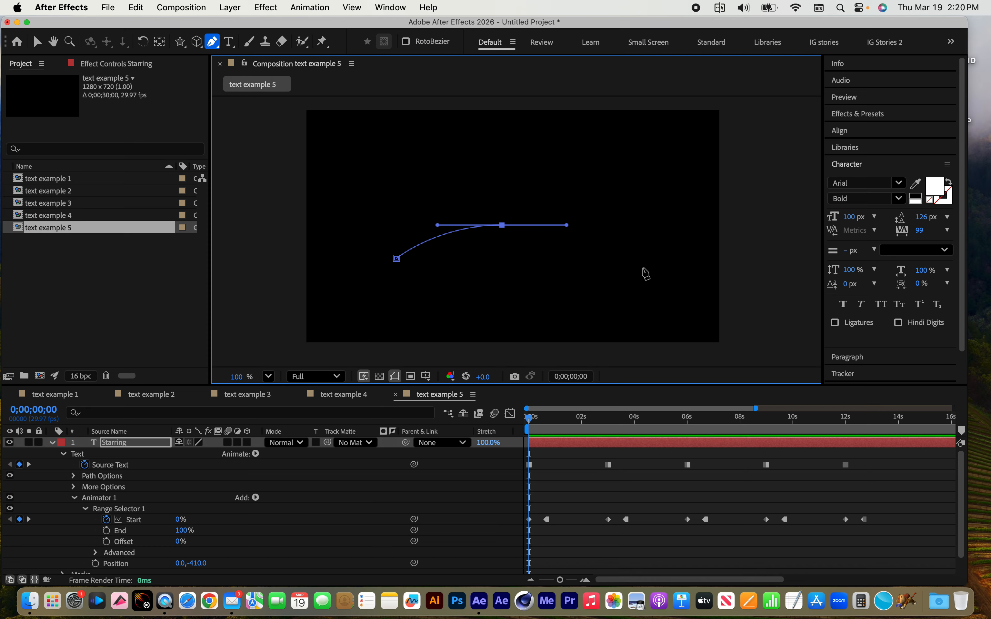
click(650, 266)
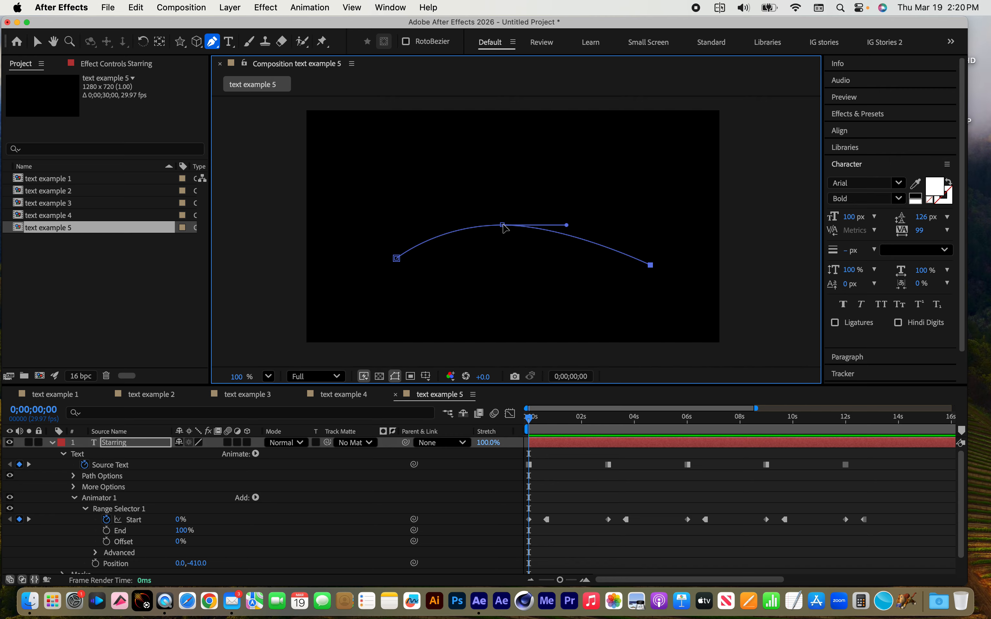
drag(504, 227, 520, 228)
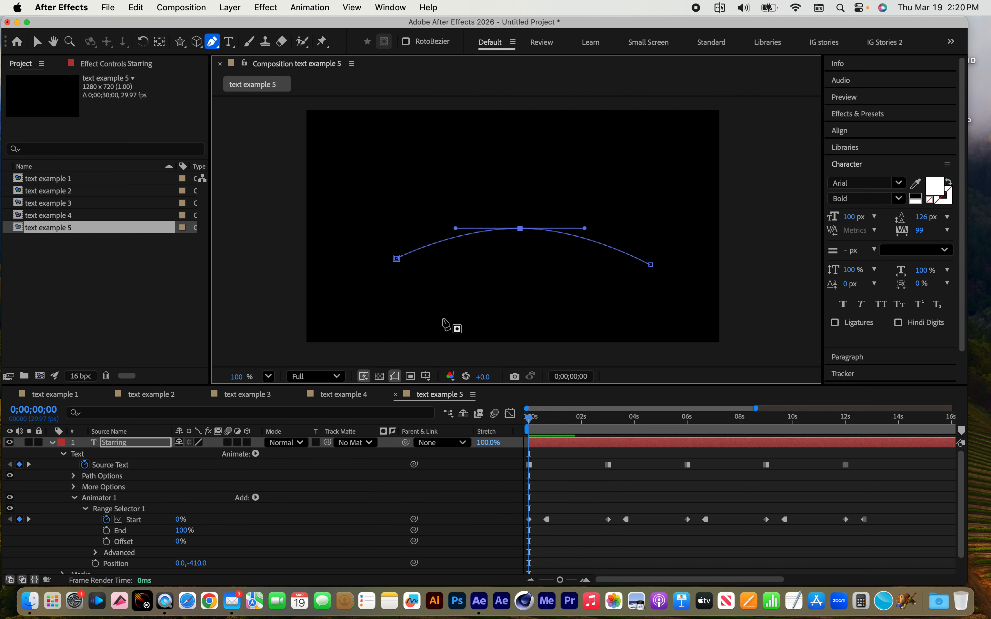
Set the text layer's Path option to Mask 1 so the text follows the arch.
click(72, 476)
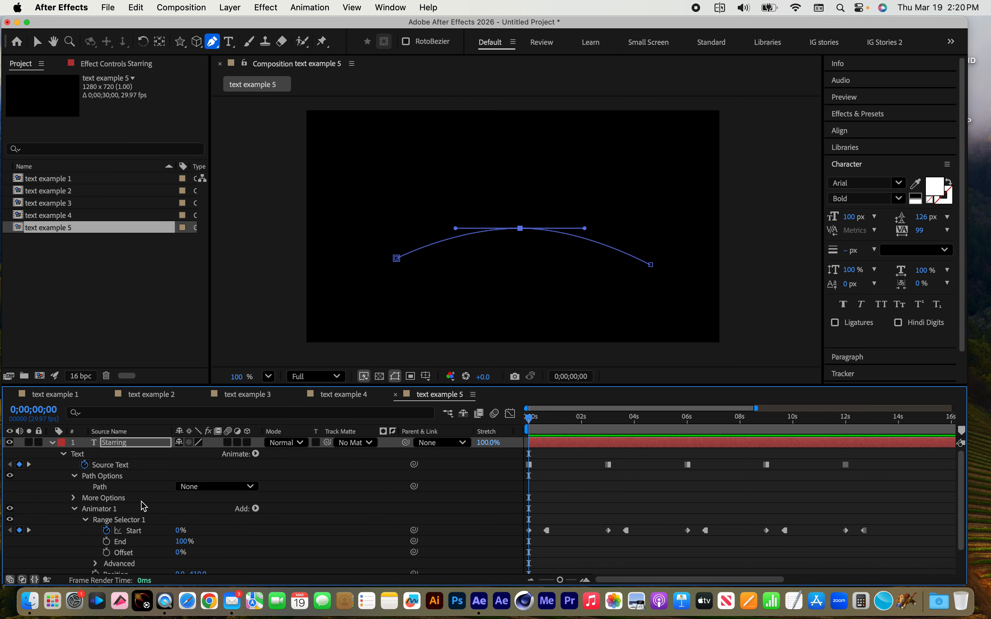
click(217, 487)
click(202, 522)
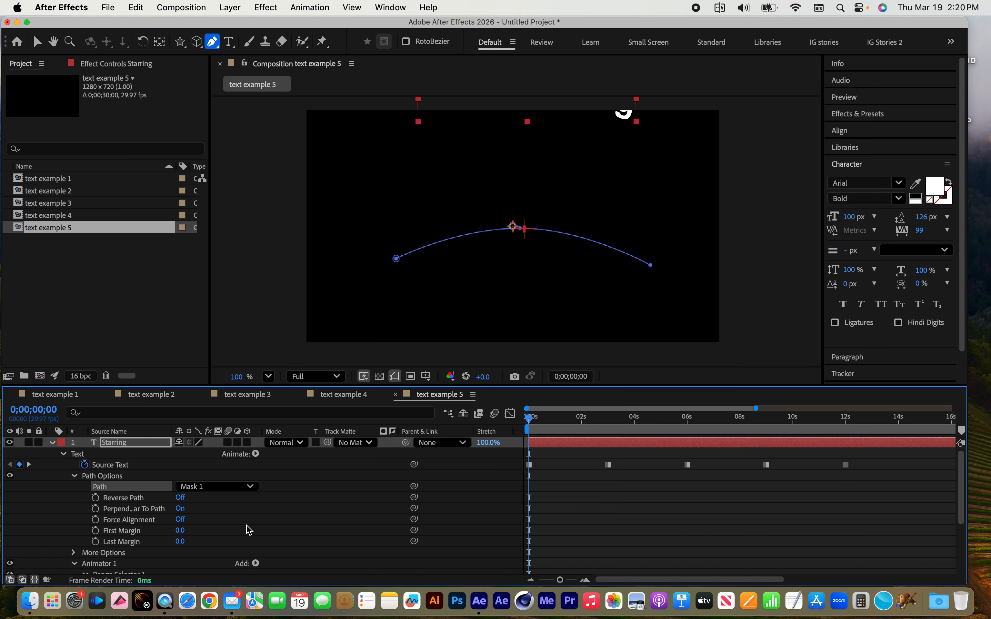
Preview the arched text drop from 0 seconds and return to the beginning.
key(space)
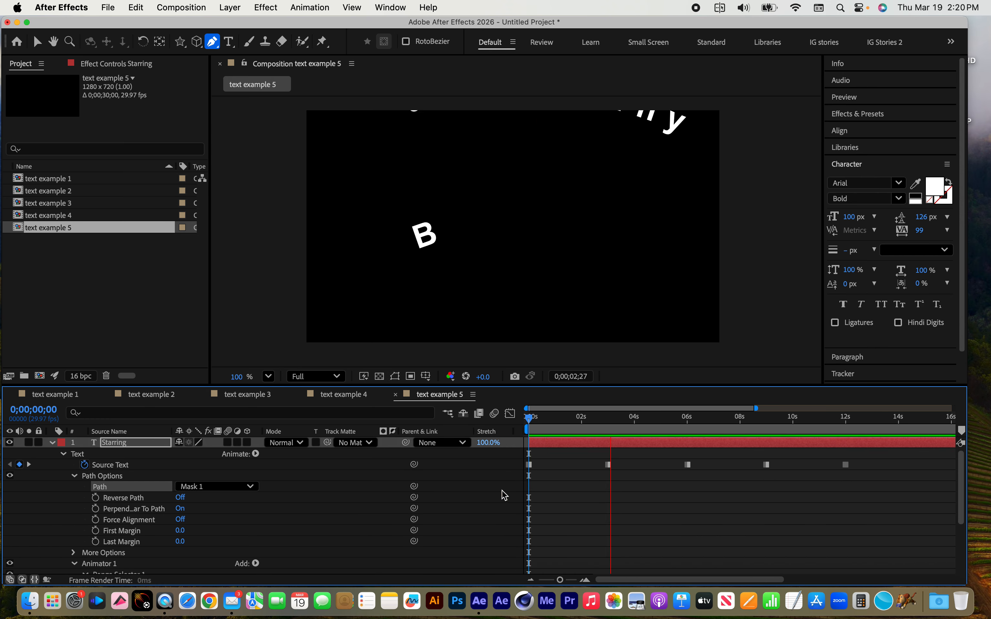
key(space)
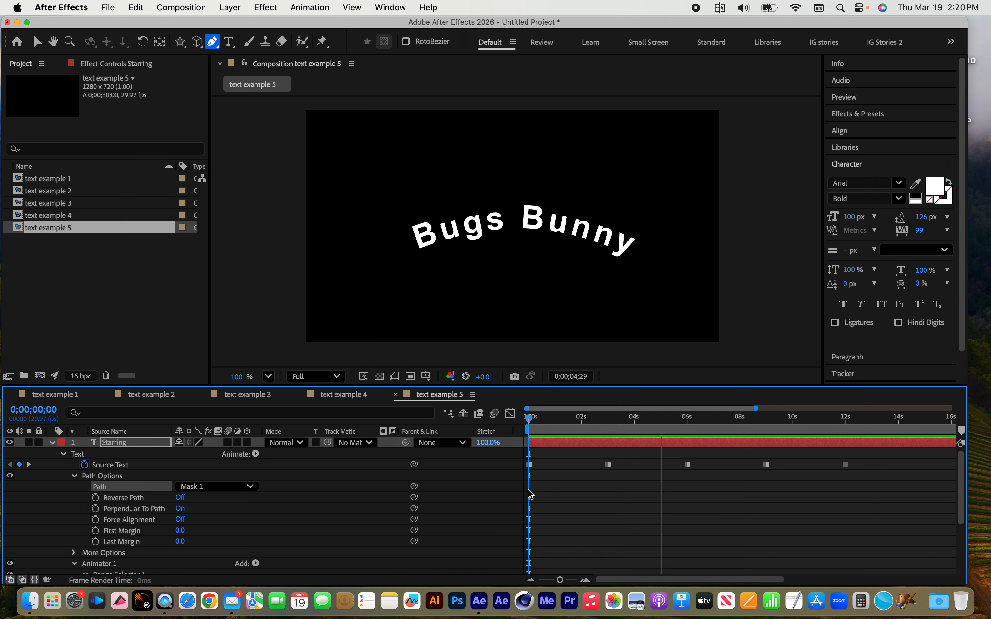
drag(596, 426, 476, 414)
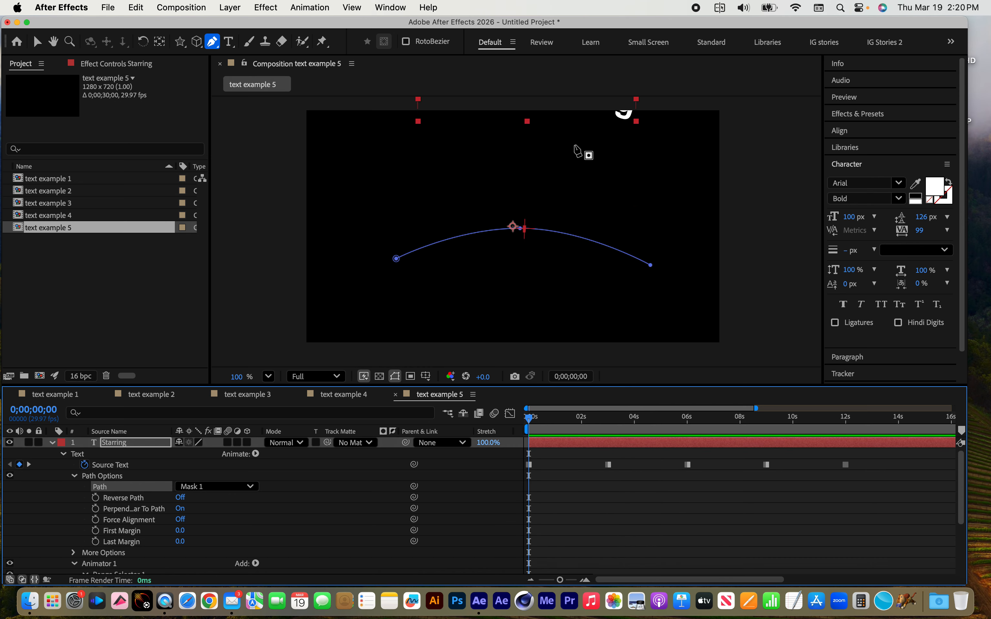
Set Animator 1's Position to 0.0, -538.0 so the arched letters start above the frame.
key(comma)
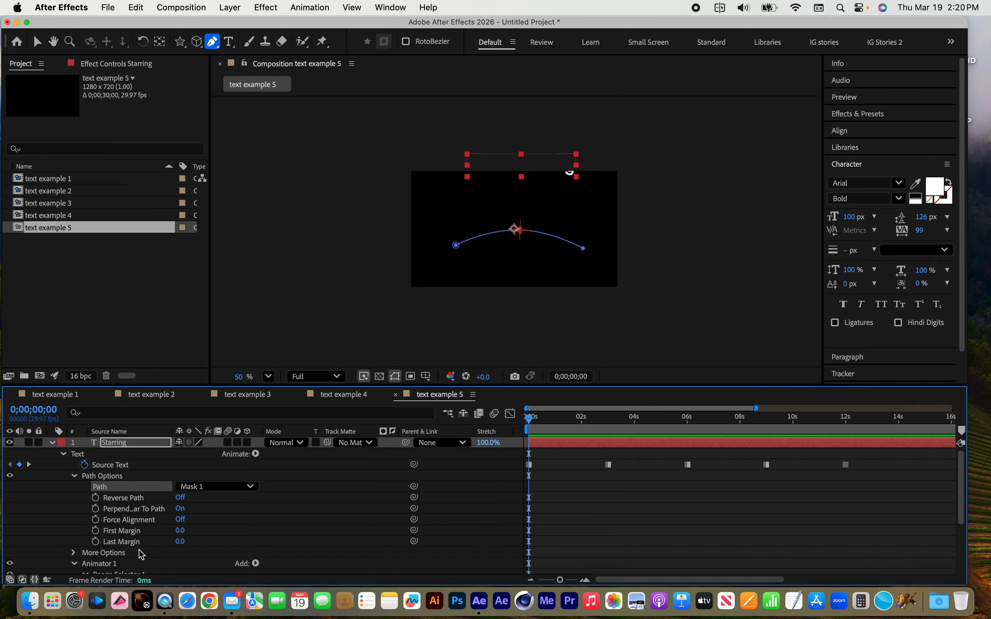
key(v)
scroll(144, 501, down, 5)
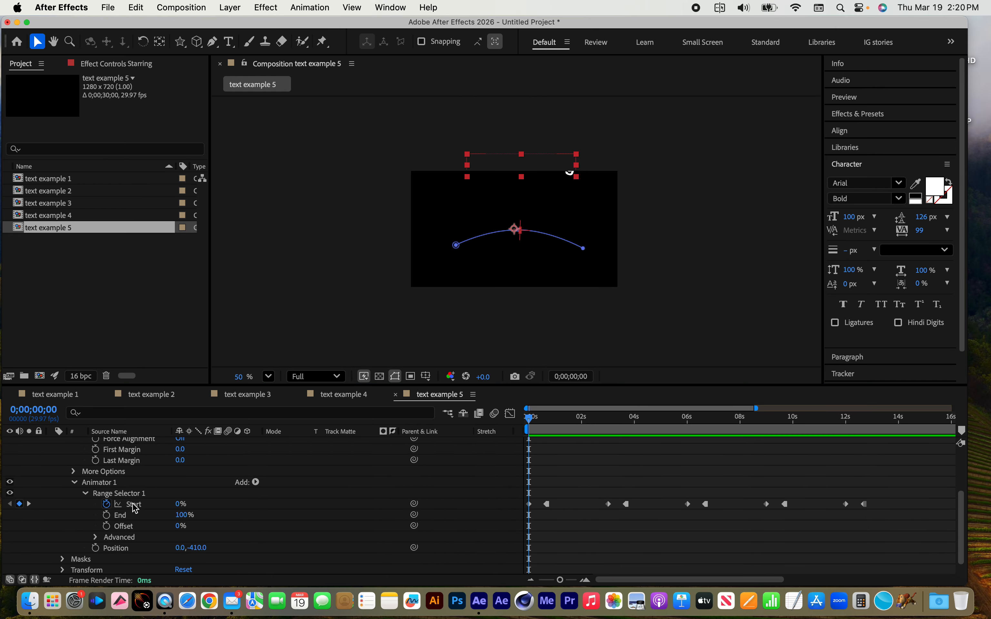
click(123, 547)
drag(205, 549, 123, 543)
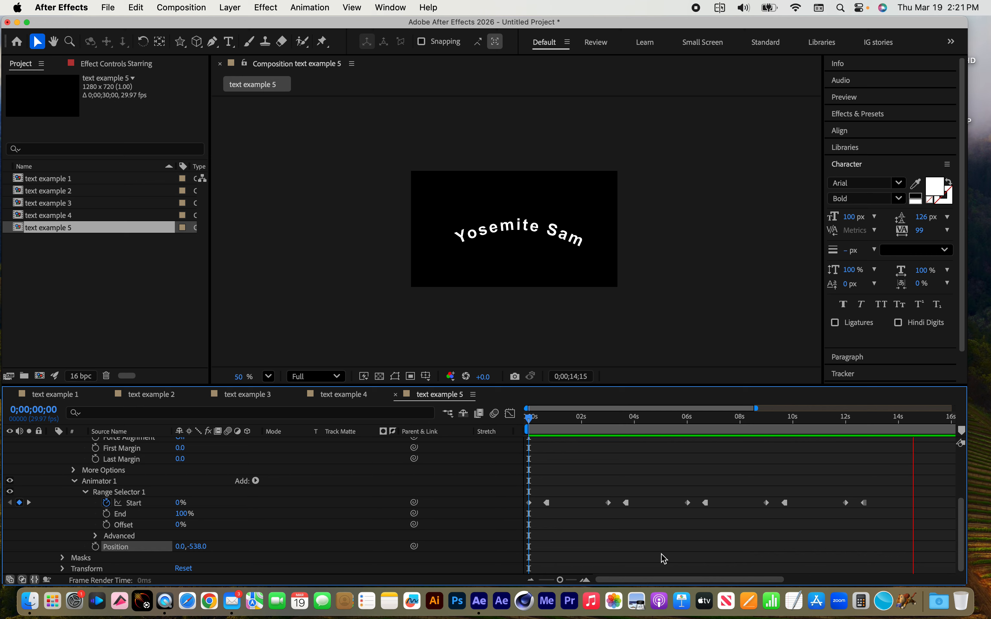
Shorten the work area to end at about 15 seconds and preview the arched credits from the beginning.
key(space)
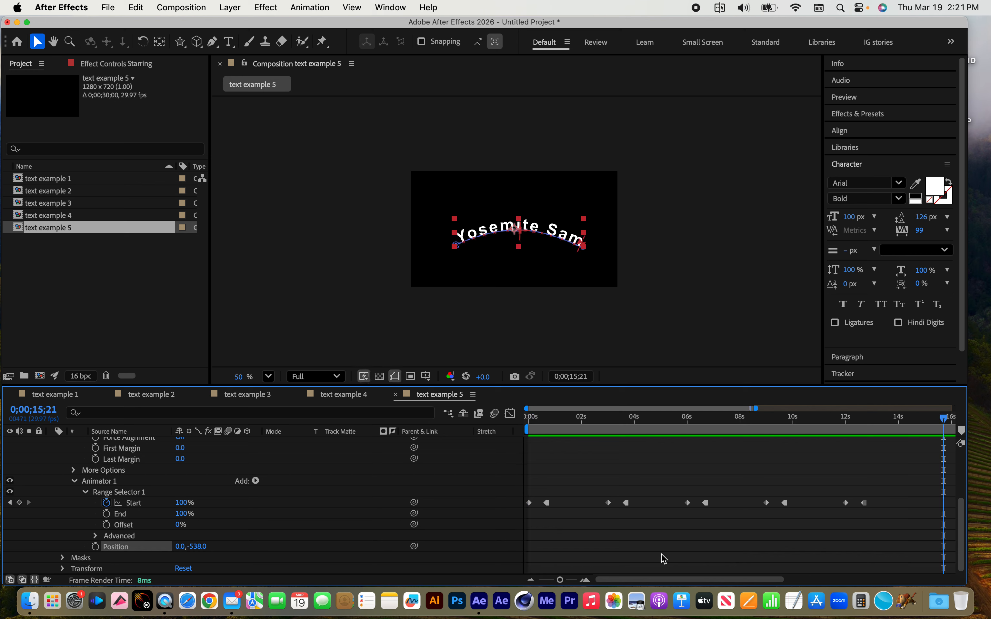
drag(756, 409, 437, 411)
key(space)
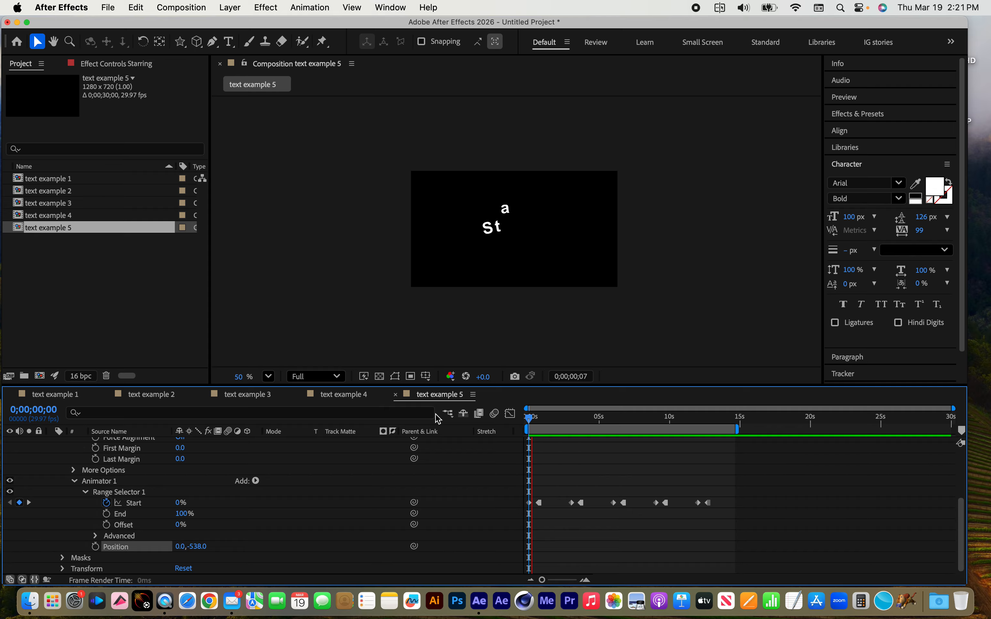